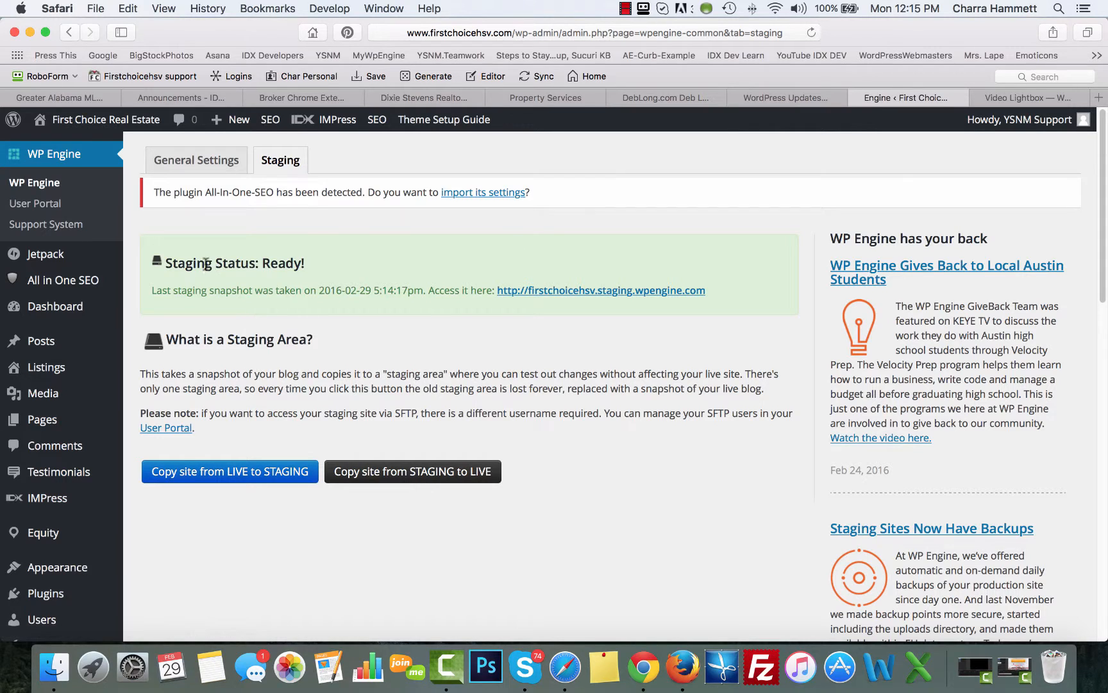
Review the WP Engine general settings, including the DNS, SFTP and cache control sections
{"action": "left_click", "coordinate": [35, 184]}
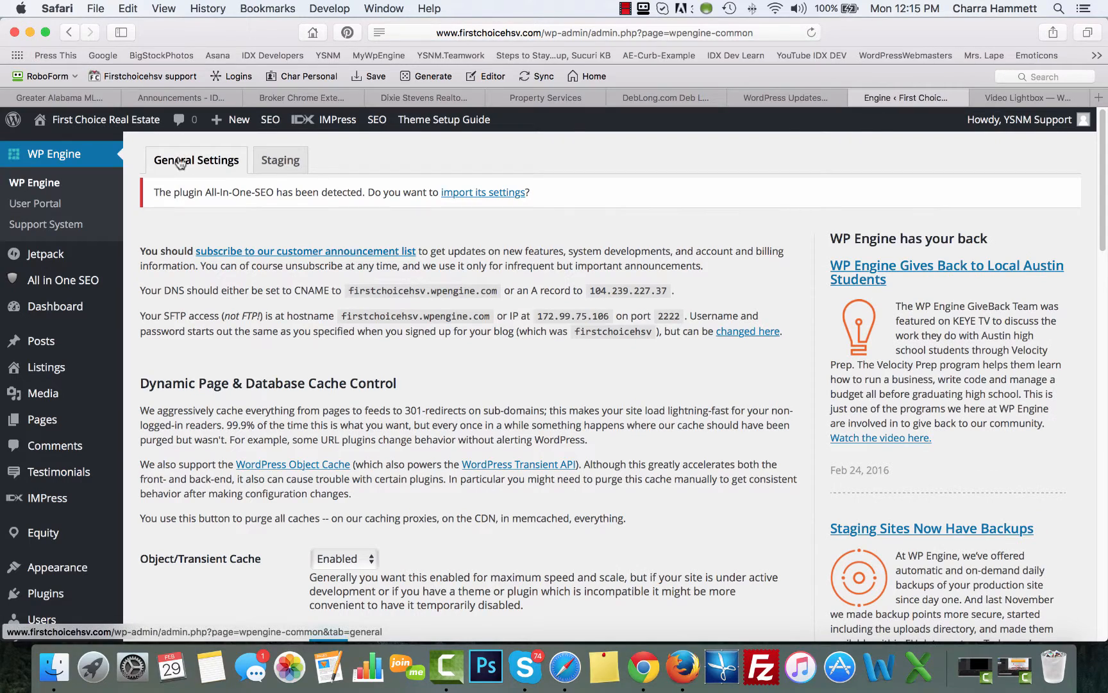
{"action": "scroll", "coordinate": [225, 270], "scroll_direction": "down", "scroll_amount": 5}
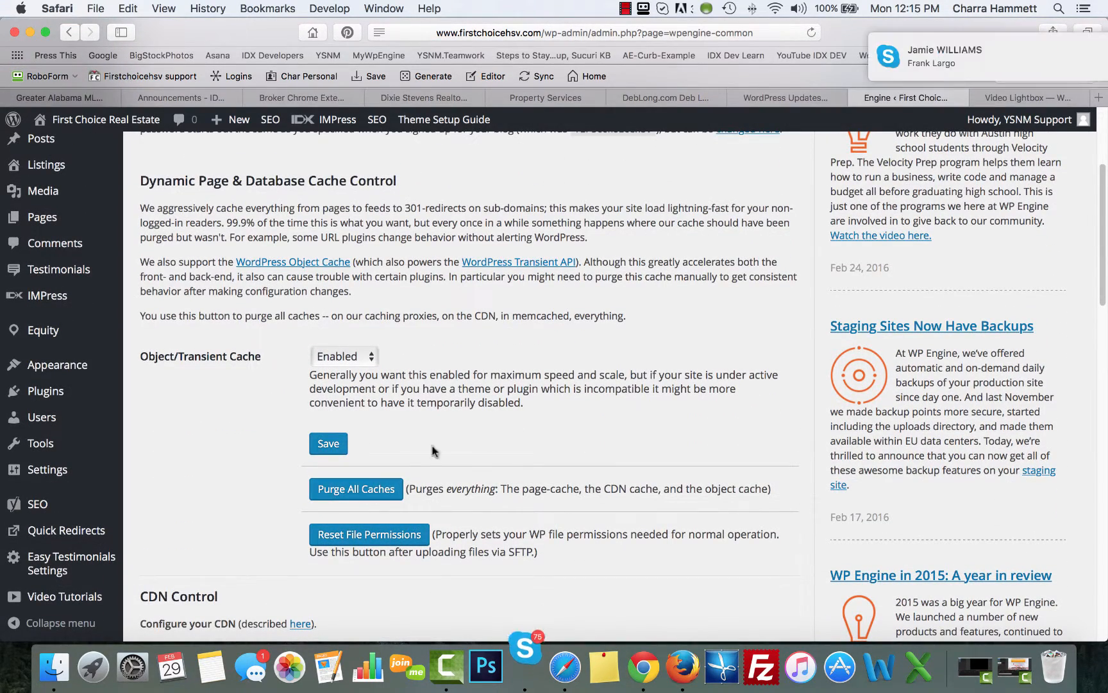
{"action": "scroll", "coordinate": [388, 435], "scroll_direction": "up", "scroll_amount": 1}
{"action": "scroll", "coordinate": [385, 434], "scroll_direction": "up", "scroll_amount": 5}
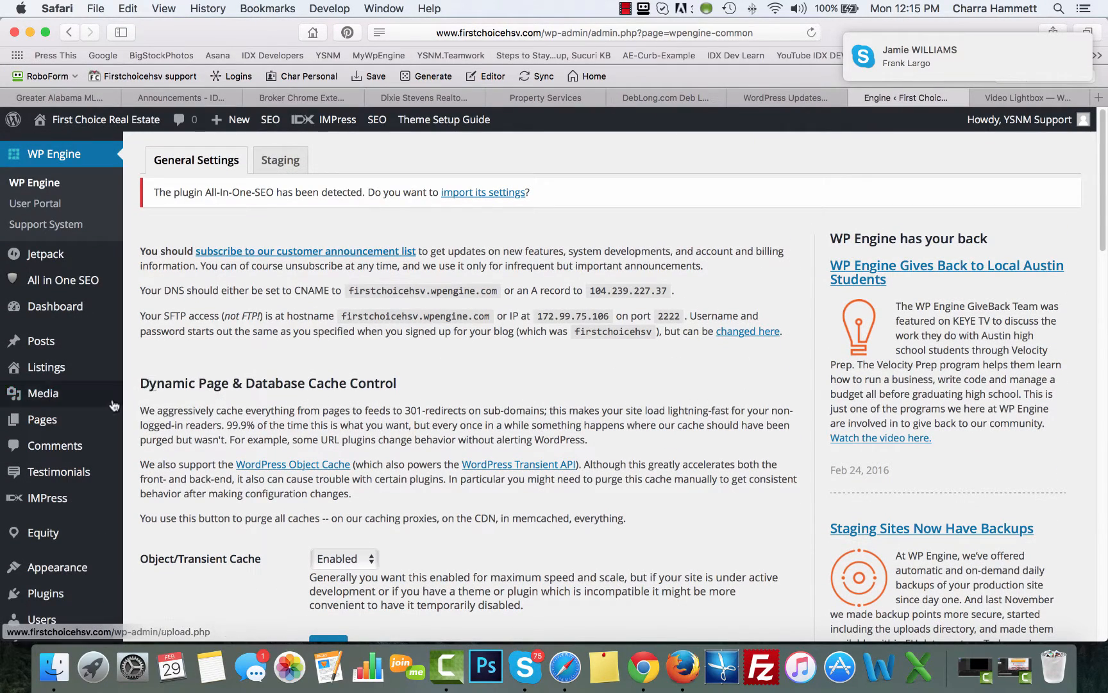
{"action": "mouse_move", "coordinate": [112, 406]}
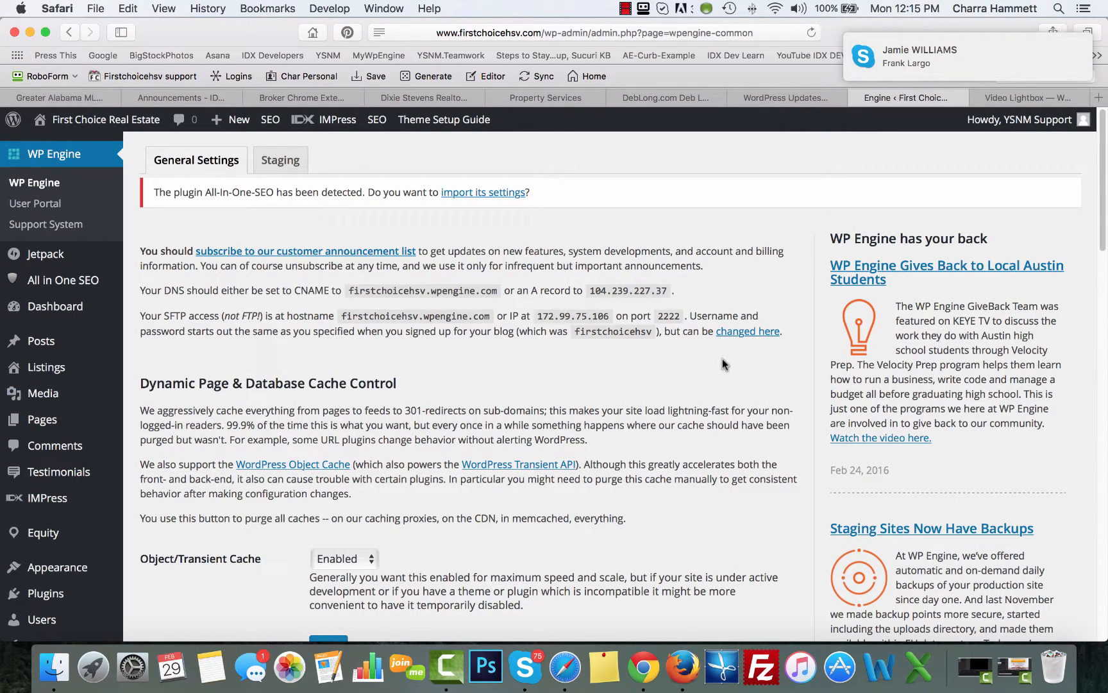
{"action": "scroll", "coordinate": [415, 557], "scroll_direction": "down", "scroll_amount": 5}
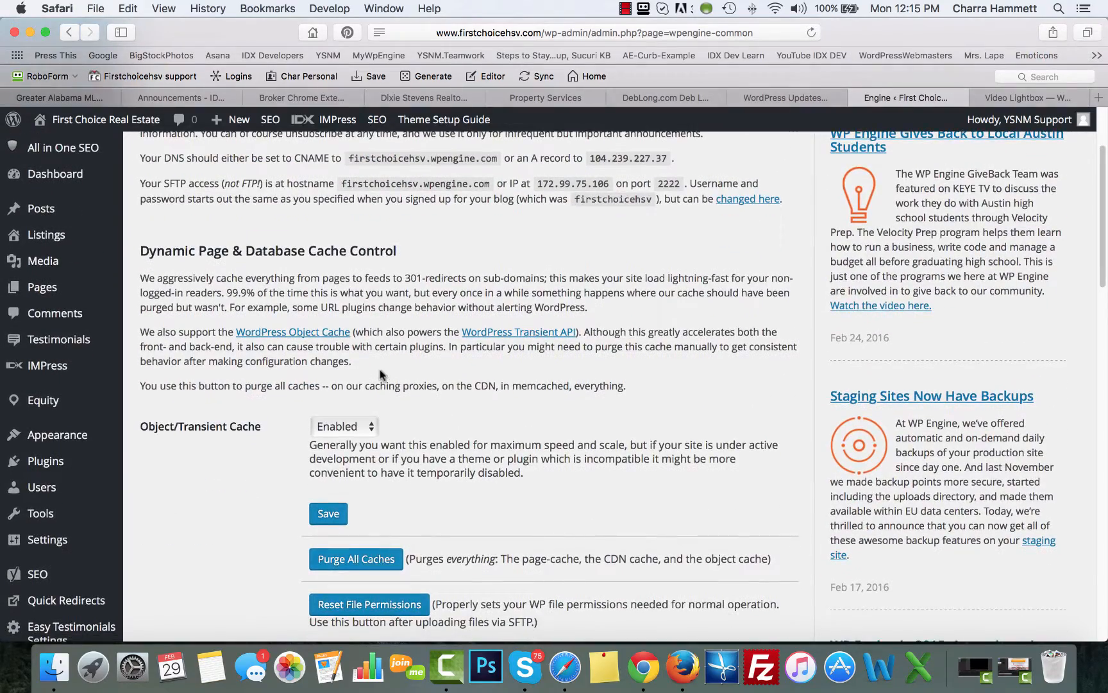
{"action": "scroll", "coordinate": [380, 369], "scroll_direction": "up", "scroll_amount": 5}
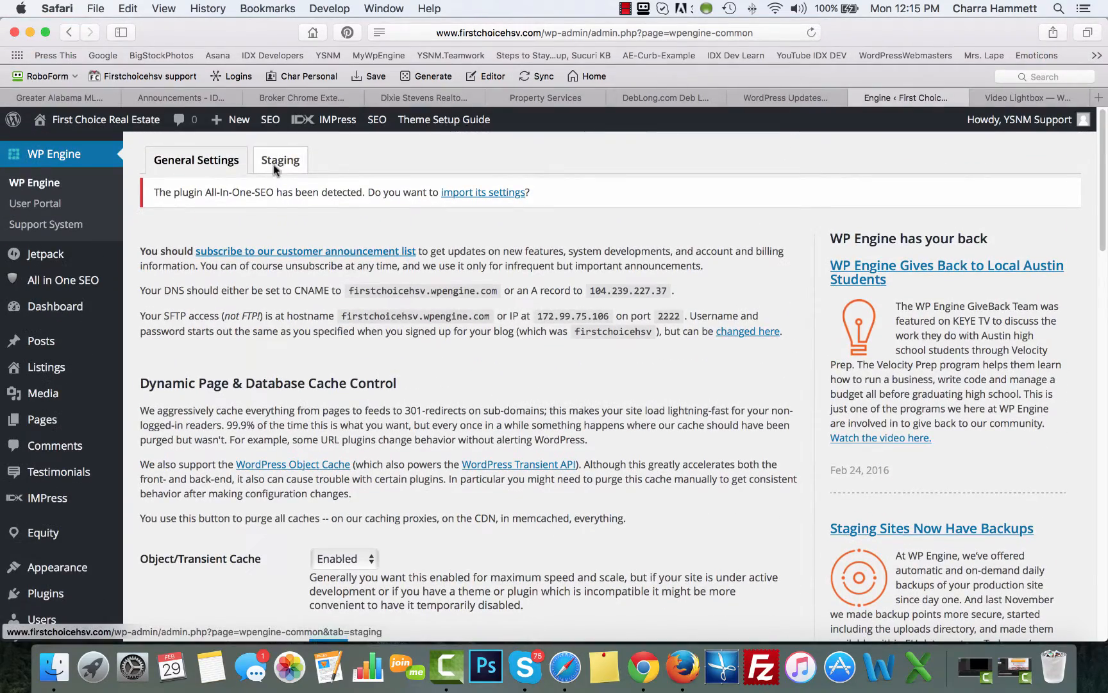
Check the last snapshot time in the WP Engine staging settings and open the linked staging site
{"action": "left_click", "coordinate": [276, 166]}
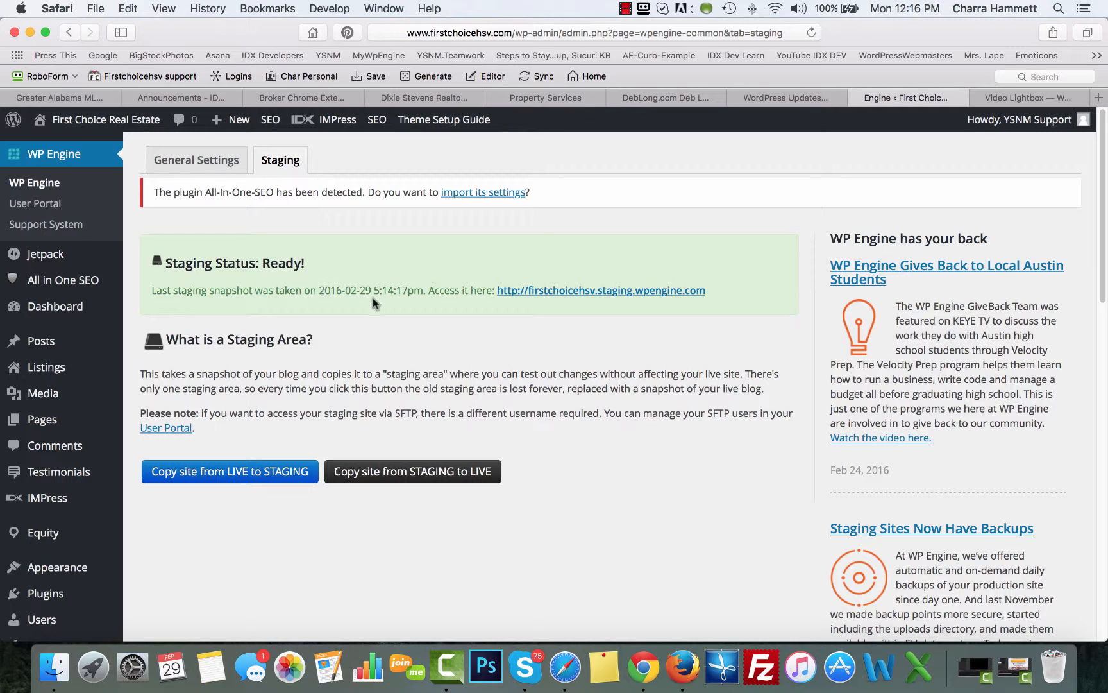
{"action": "left_click_drag", "start_coordinate": [392, 290], "coordinate": [374, 292]}
{"action": "left_click", "coordinate": [394, 304]}
{"action": "left_click_drag", "start_coordinate": [372, 291], "coordinate": [396, 290]}
{"action": "left_click", "coordinate": [426, 291]}
{"action": "left_click", "coordinate": [617, 293]}
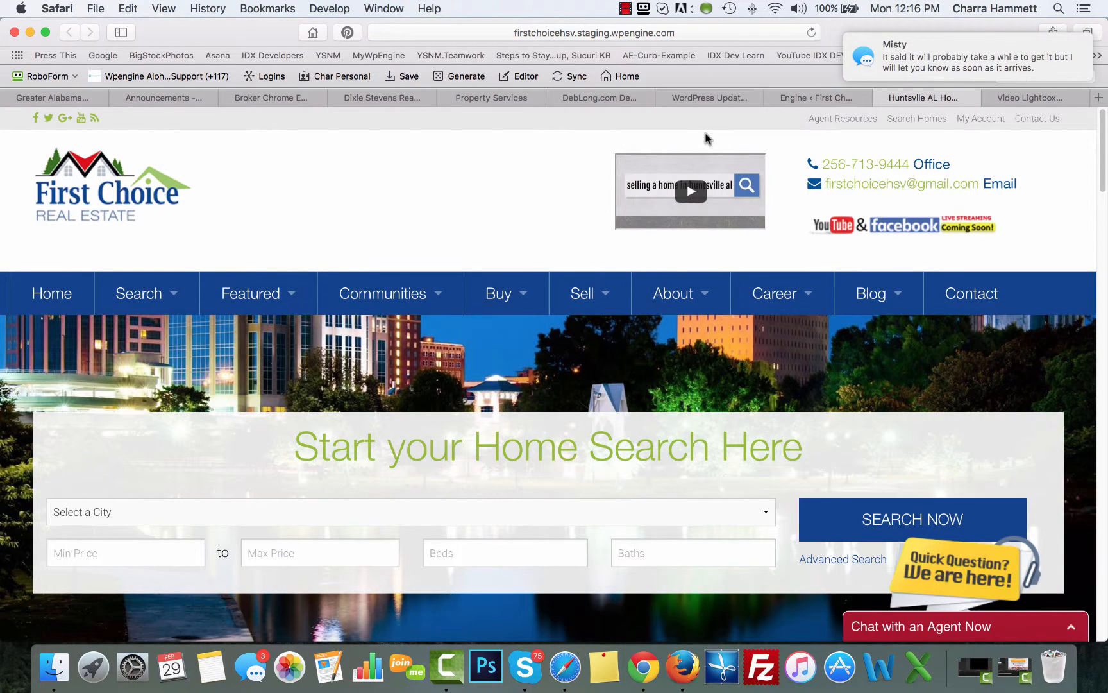
Go to the staging site's admin login by adding /wp-admin to its address
{"action": "left_click", "coordinate": [739, 33]}
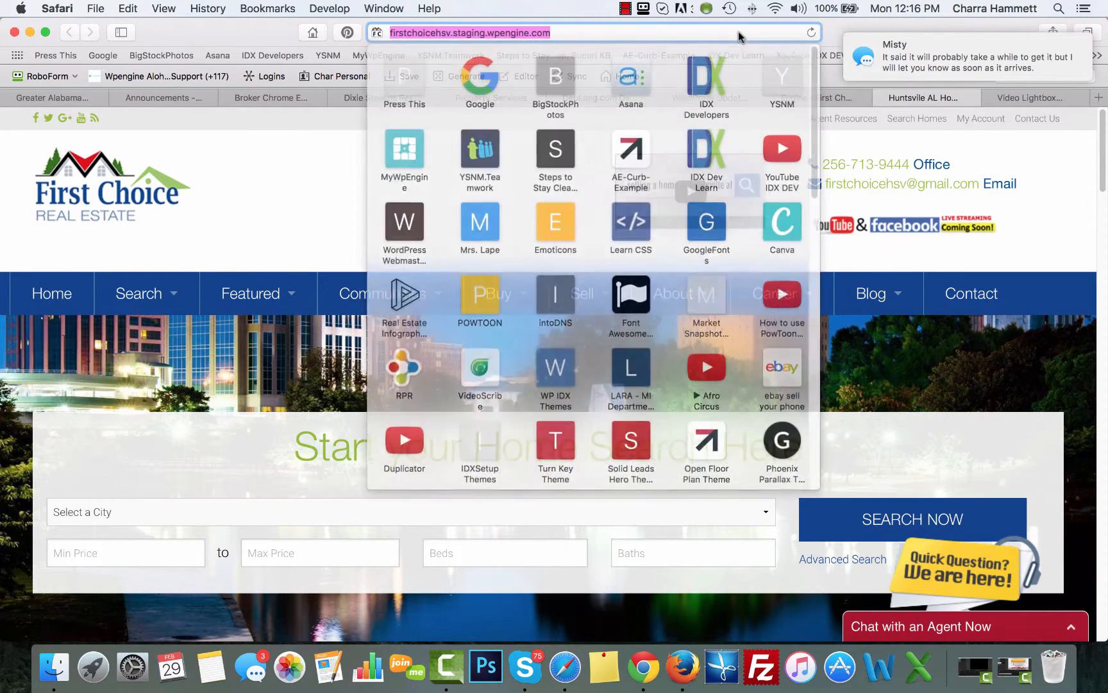
{"action": "left_click", "coordinate": [738, 36]}
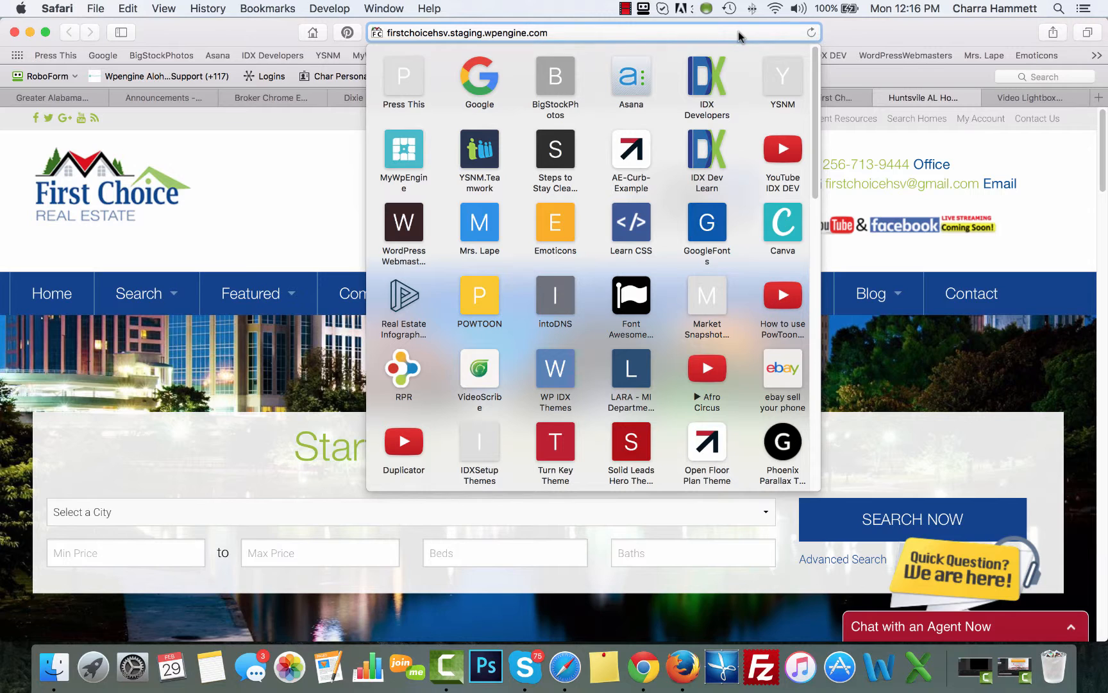
{"action": "type", "text": "/"}
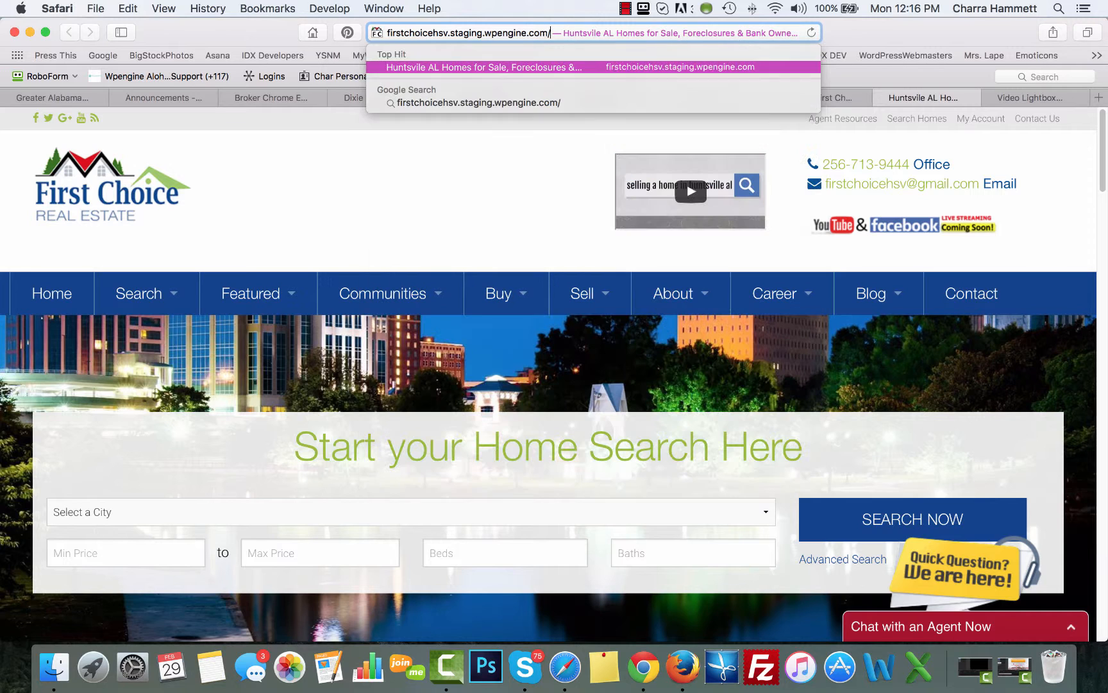
{"action": "type", "text": "wp-adm"}
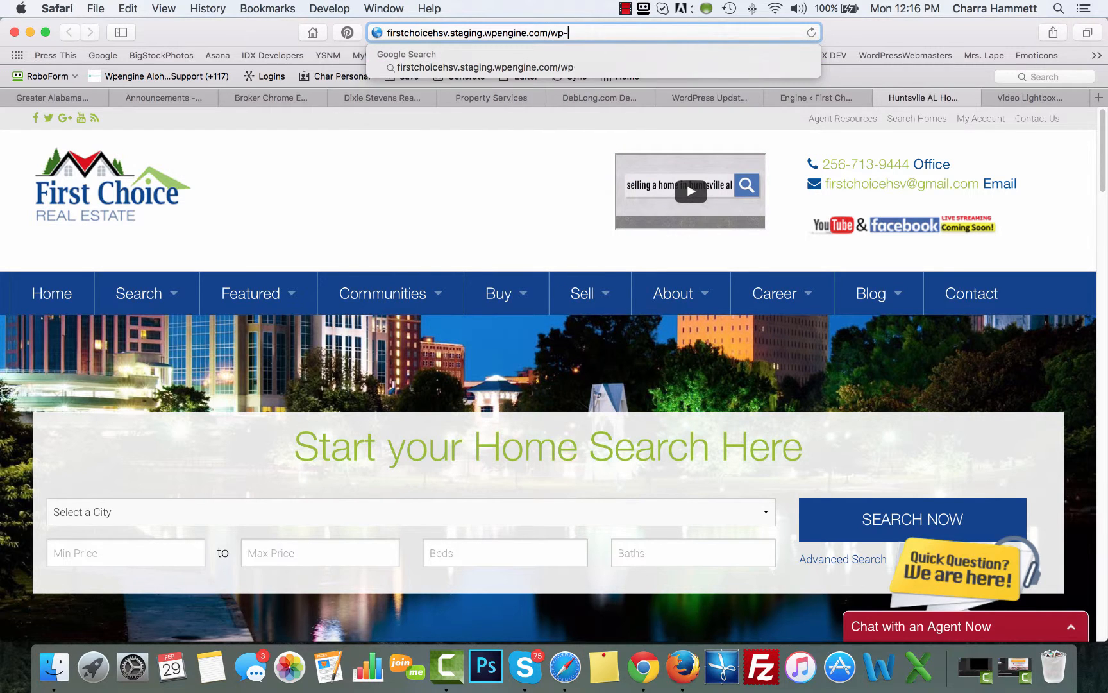
{"action": "type", "text": "in"}
{"action": "key", "text": "Return"}
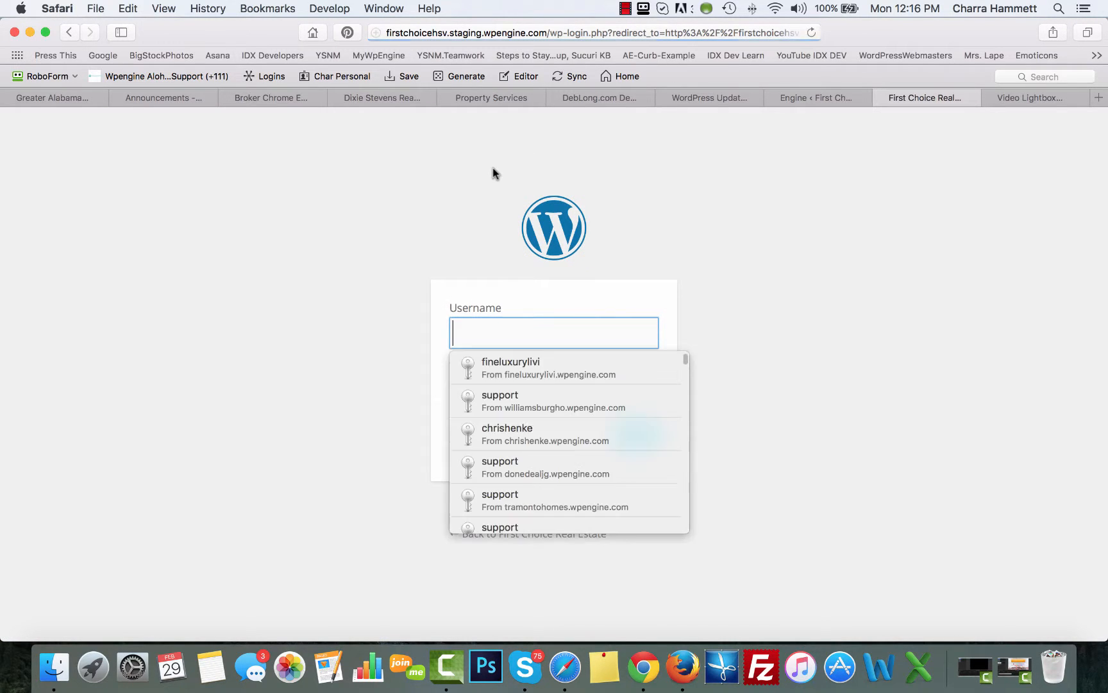
{"action": "left_click", "coordinate": [492, 168]}
{"action": "left_click", "coordinate": [187, 77]}
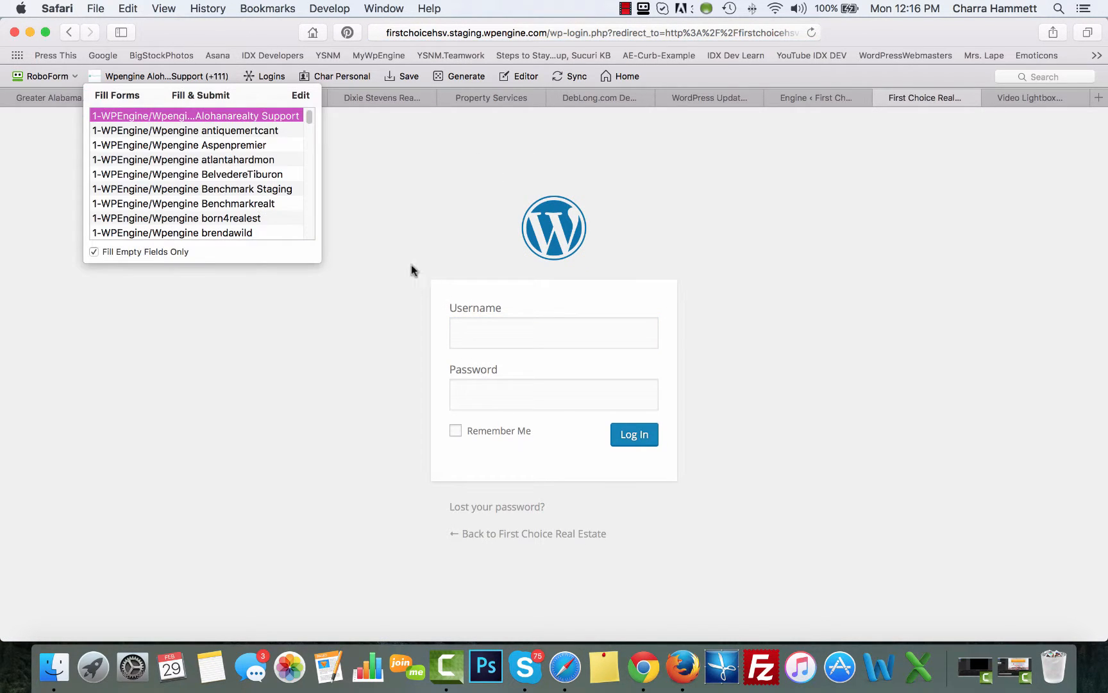
{"action": "left_click", "coordinate": [868, 197]}
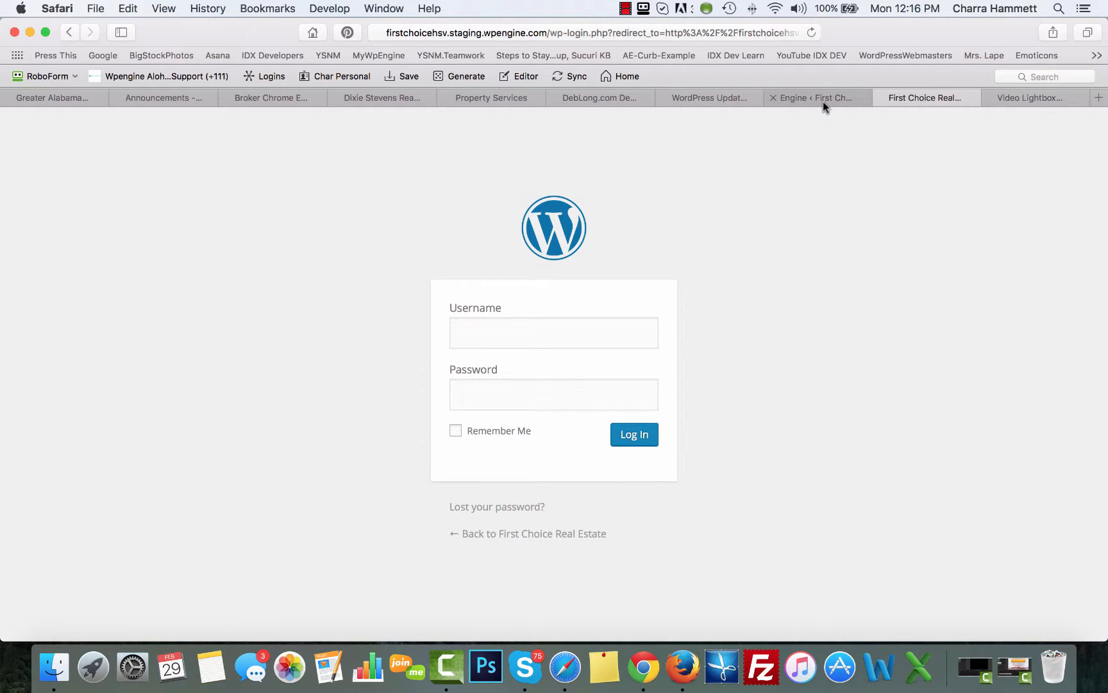
Log in to the staging site as support with the account password, and save the password in the iCloud Keychain
{"action": "left_click", "coordinate": [503, 338]}
{"action": "type", "text": "support"}
{"action": "key", "text": "Tab"}
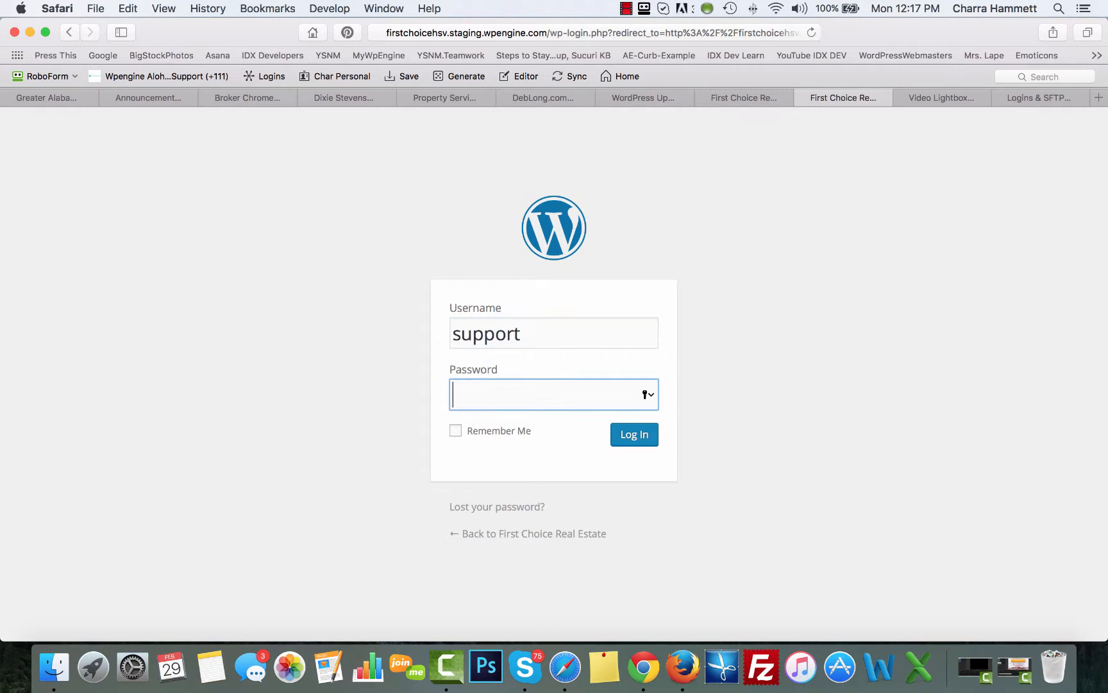
{"action": "key", "text": "super+v"}
{"action": "left_click", "coordinate": [633, 436]}
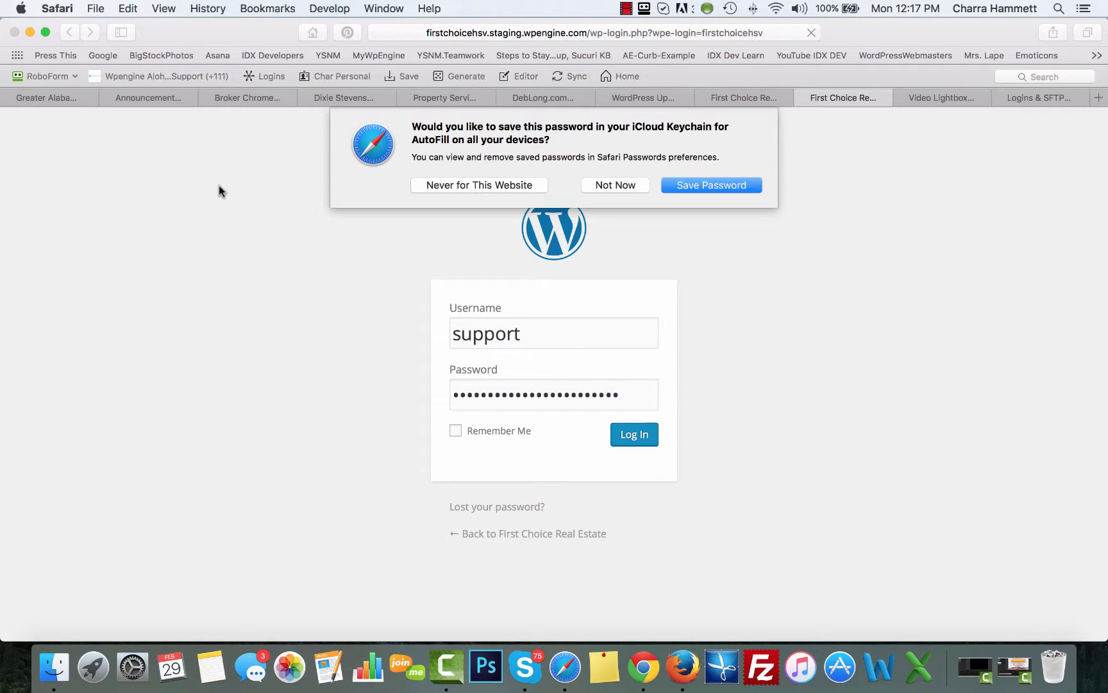
{"action": "left_click", "coordinate": [700, 183]}
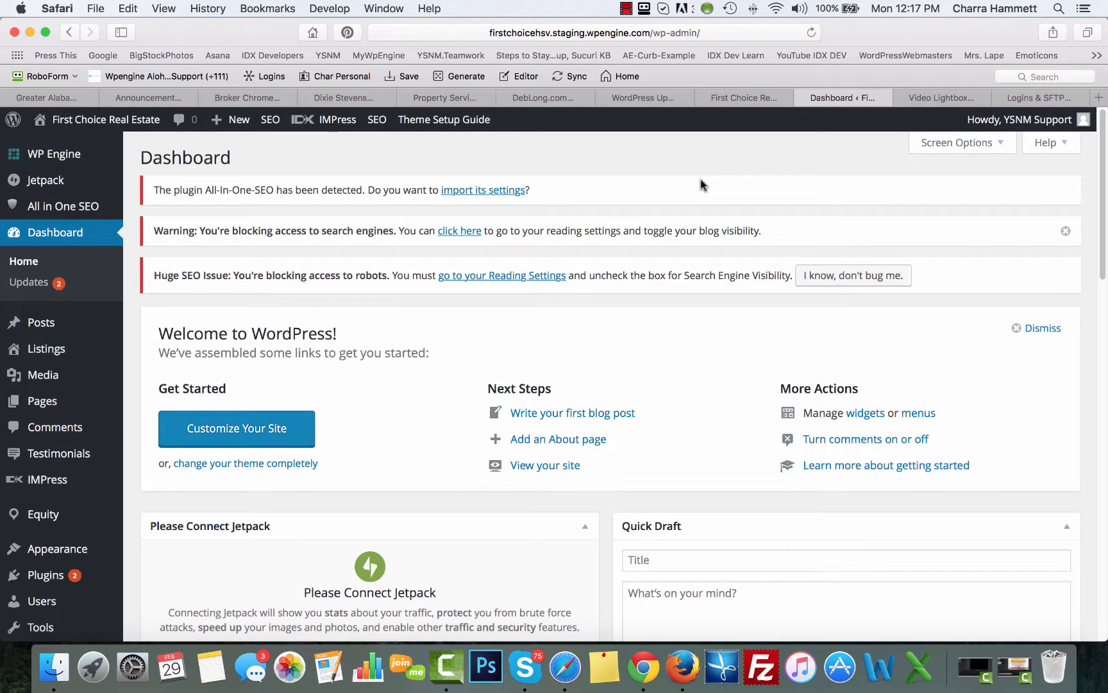
Download WP Video Lightbox version 1.7.8 from WordPress.org into the Video Plugins folder inside Wordpress > Plugins
{"action": "left_click", "coordinate": [947, 98]}
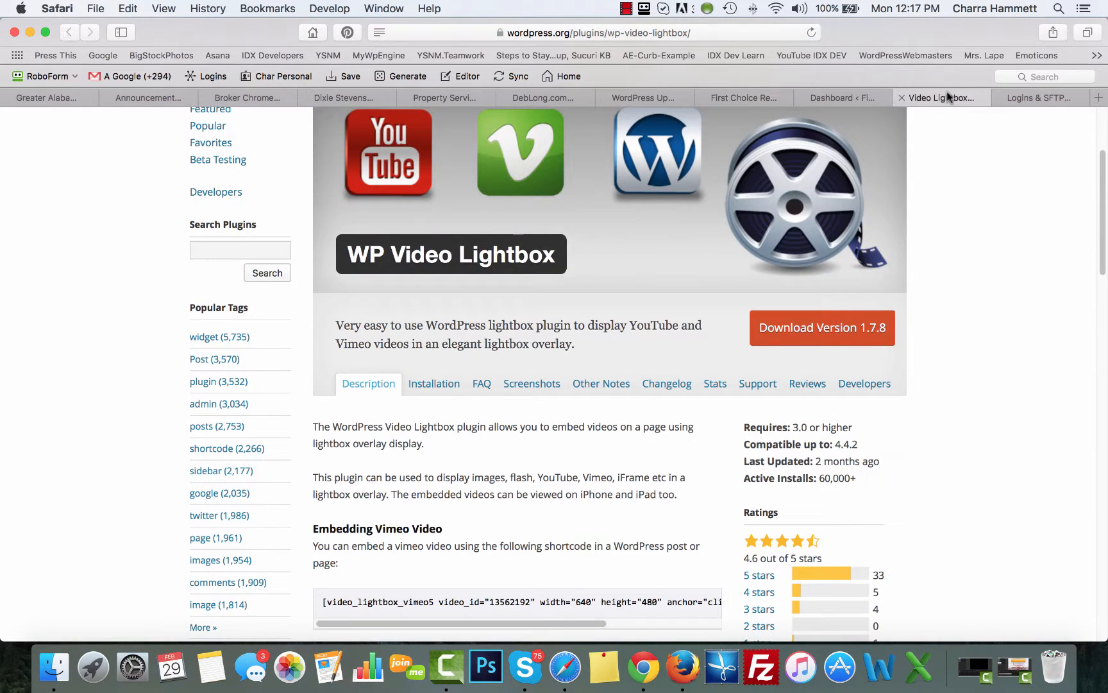
{"action": "scroll", "coordinate": [795, 343], "scroll_direction": "up", "scroll_amount": 5}
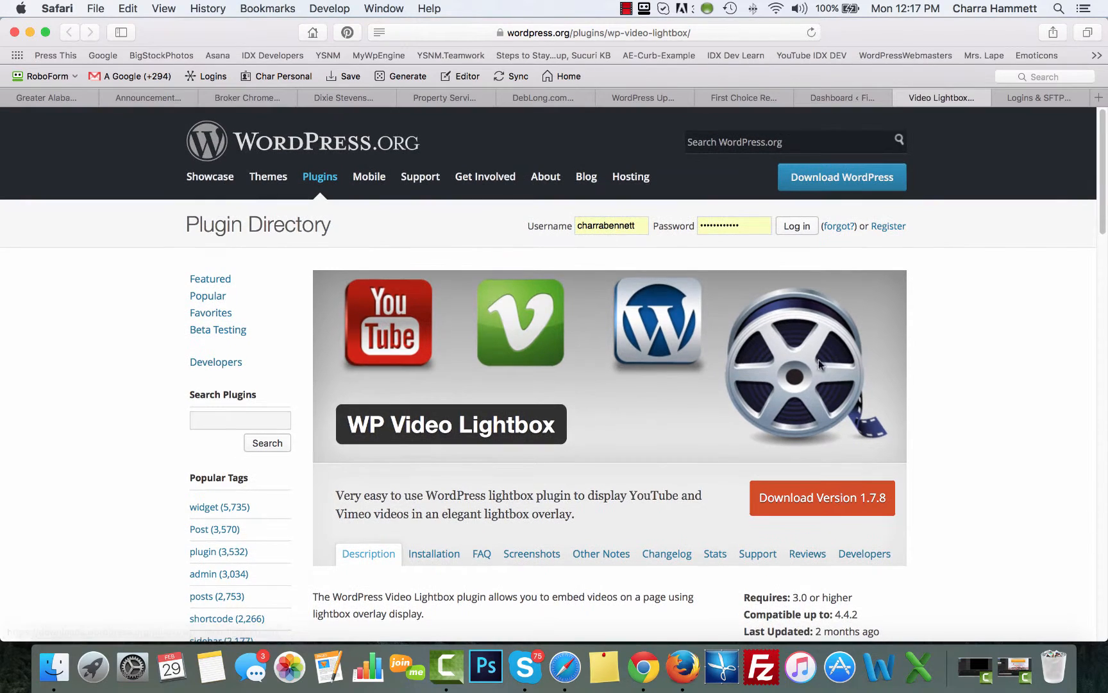
{"action": "left_click", "coordinate": [843, 507]}
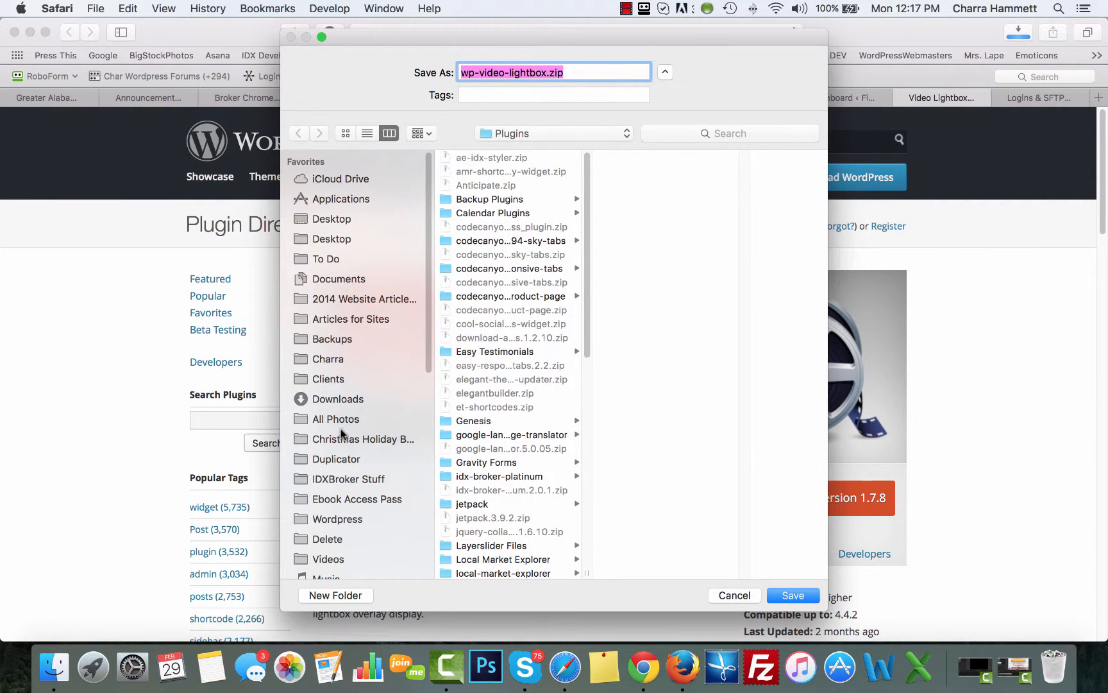
{"action": "left_click", "coordinate": [337, 514]}
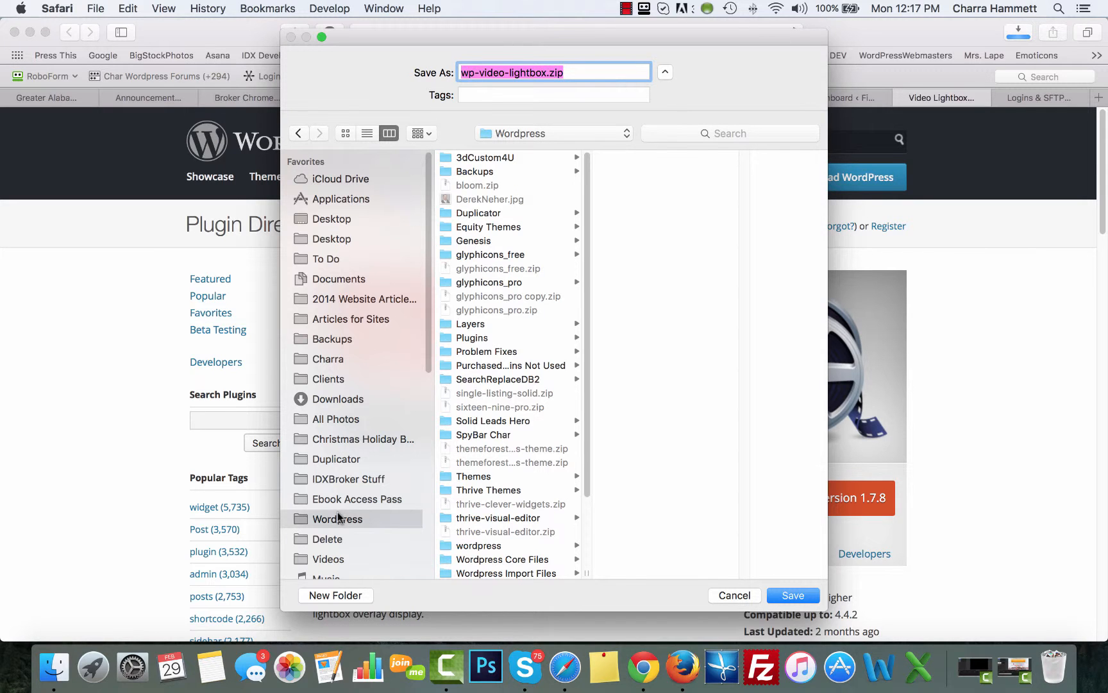
{"action": "left_click", "coordinate": [487, 340]}
{"action": "scroll", "coordinate": [682, 477], "scroll_direction": "down", "scroll_amount": 5}
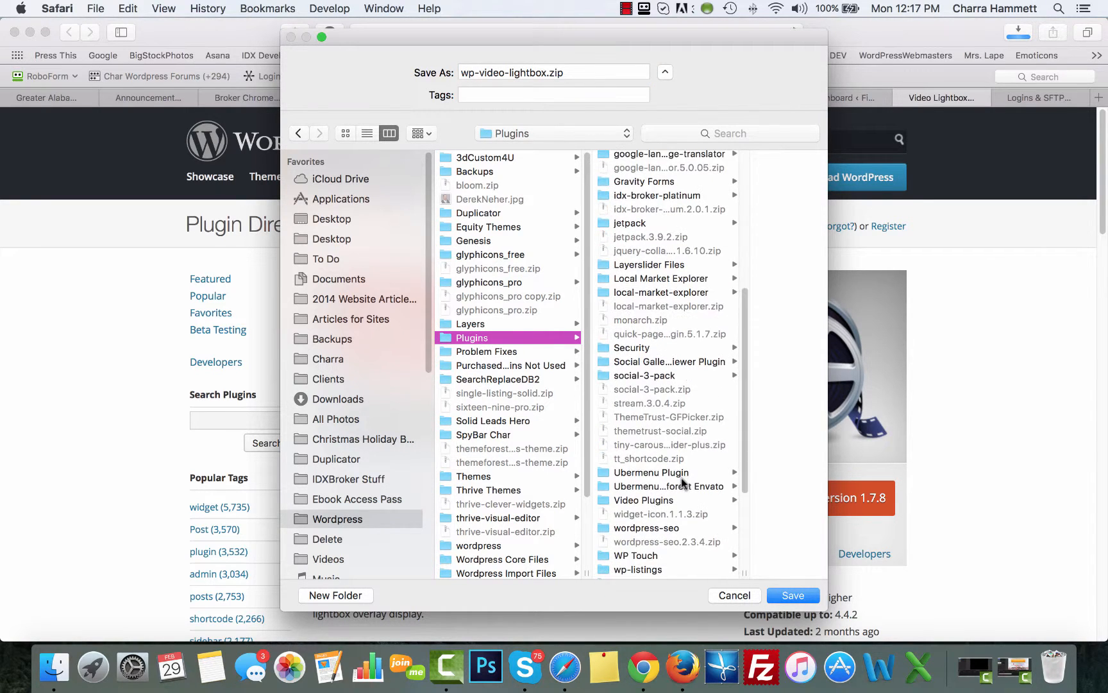
{"action": "scroll", "coordinate": [681, 478], "scroll_direction": "down", "scroll_amount": 5}
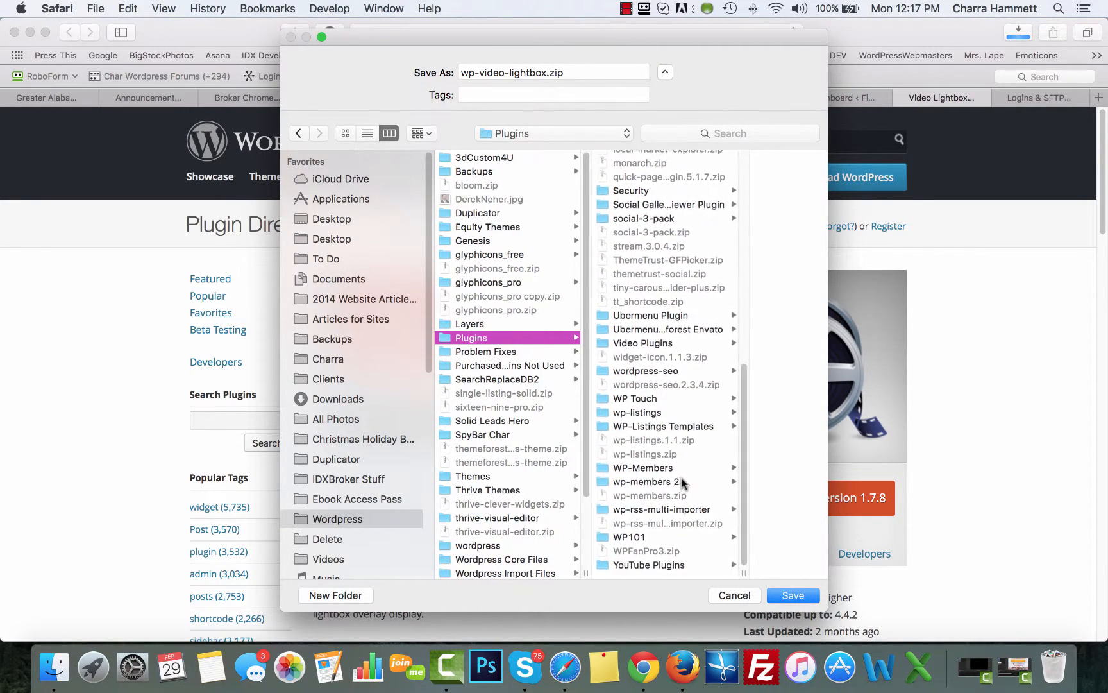
{"action": "left_click", "coordinate": [643, 352]}
{"action": "left_click", "coordinate": [793, 596]}
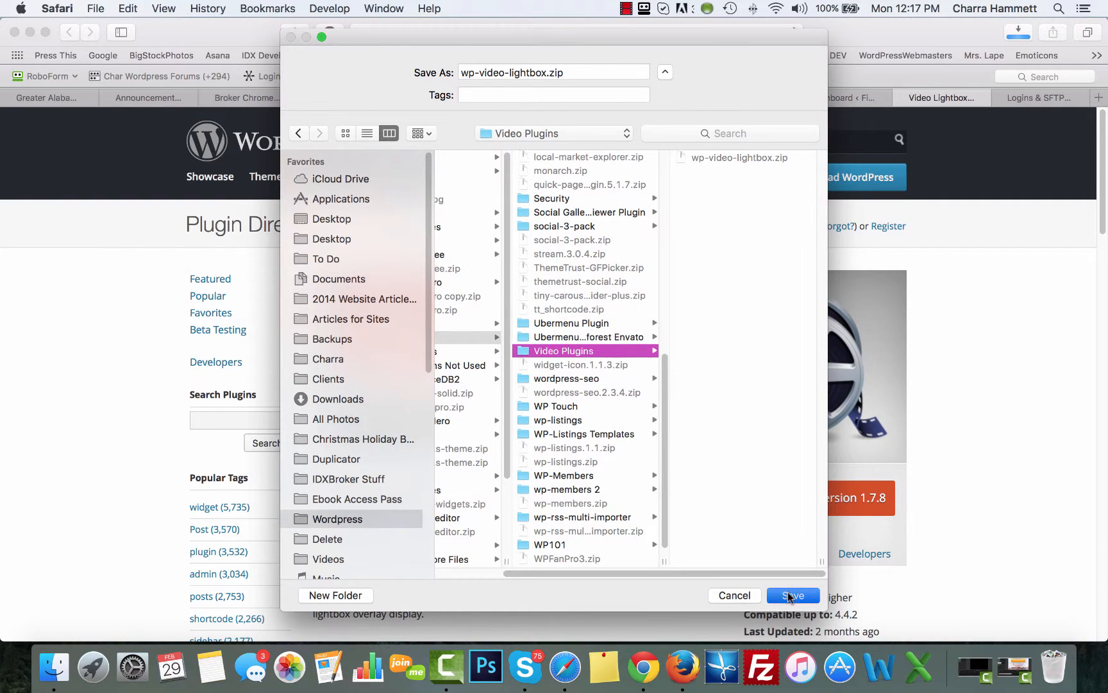
{"action": "left_click", "coordinate": [651, 140]}
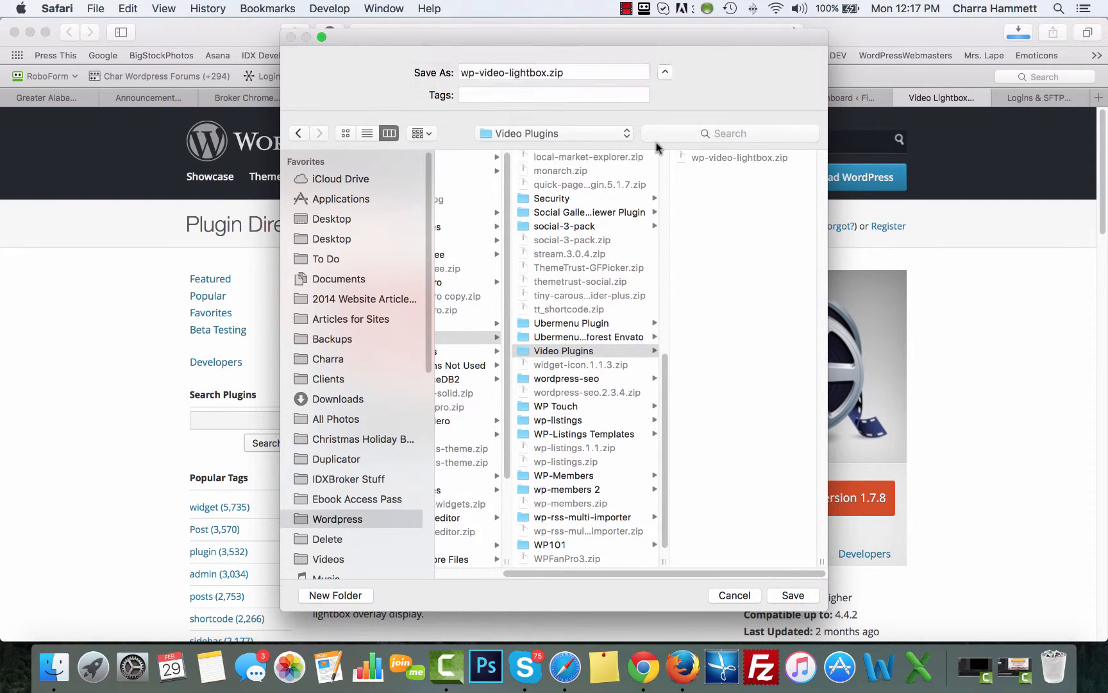
Close the WordPress.org plugin page and open the plugin upload form on the staging site
{"action": "left_click", "coordinate": [901, 97]}
{"action": "left_click", "coordinate": [937, 97]}
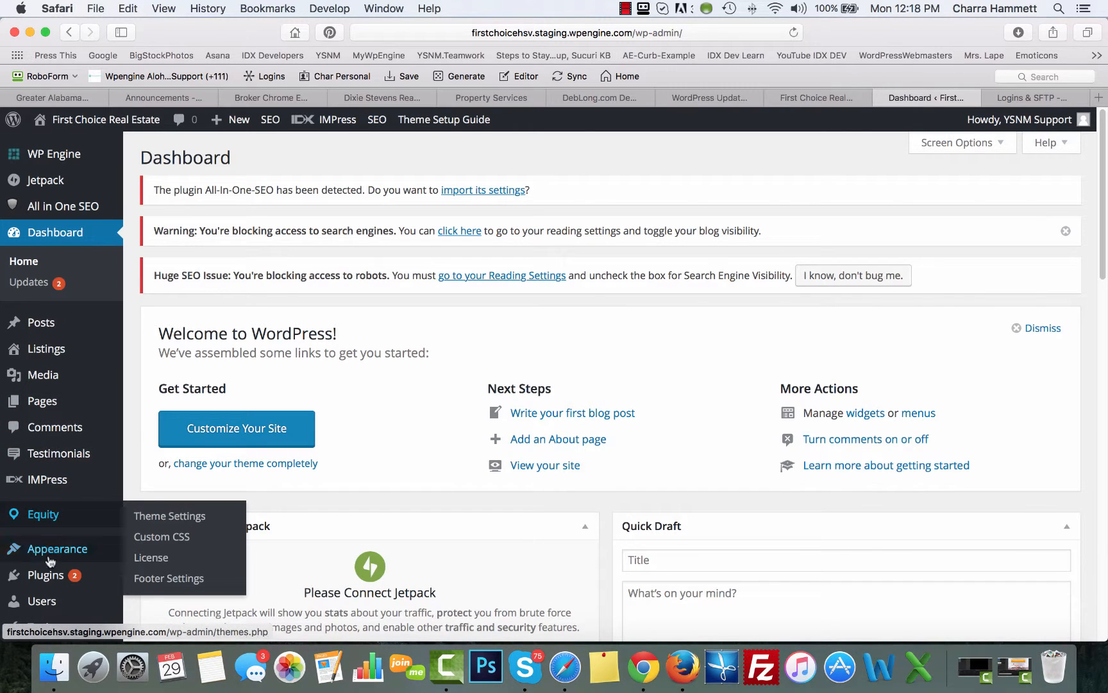
{"action": "left_click", "coordinate": [154, 575]}
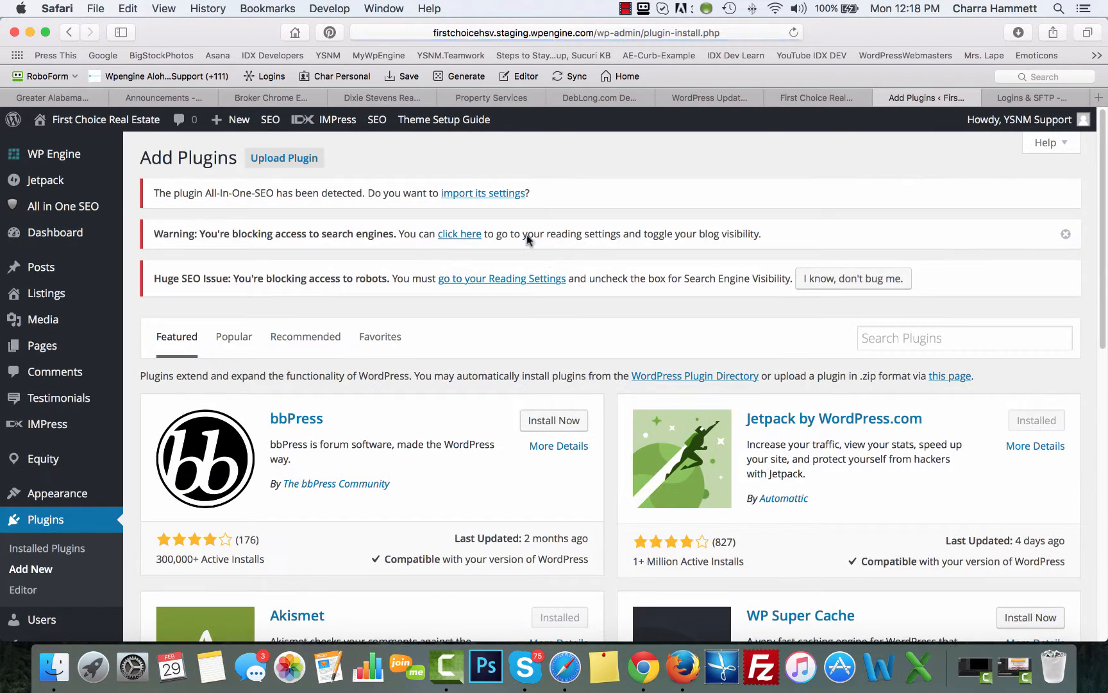
{"action": "left_click", "coordinate": [286, 158]}
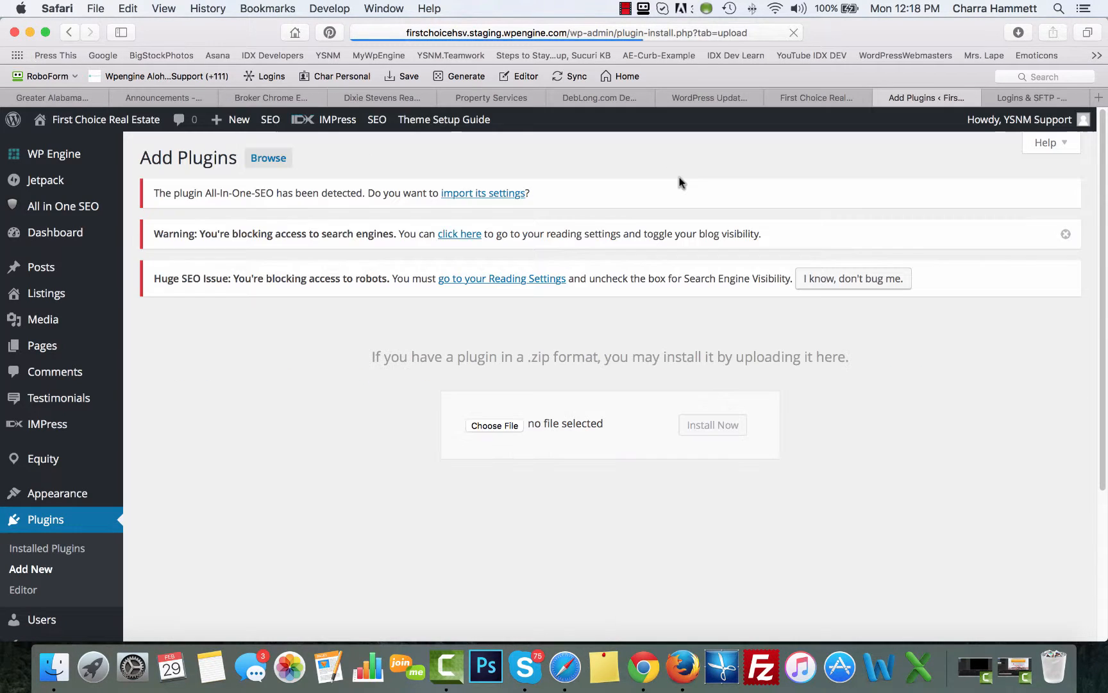
Choose wp-video-lightbox-2.zip from Wordpress > Plugins > Video Plugins as the plugin file to upload
{"action": "left_click", "coordinate": [482, 424]}
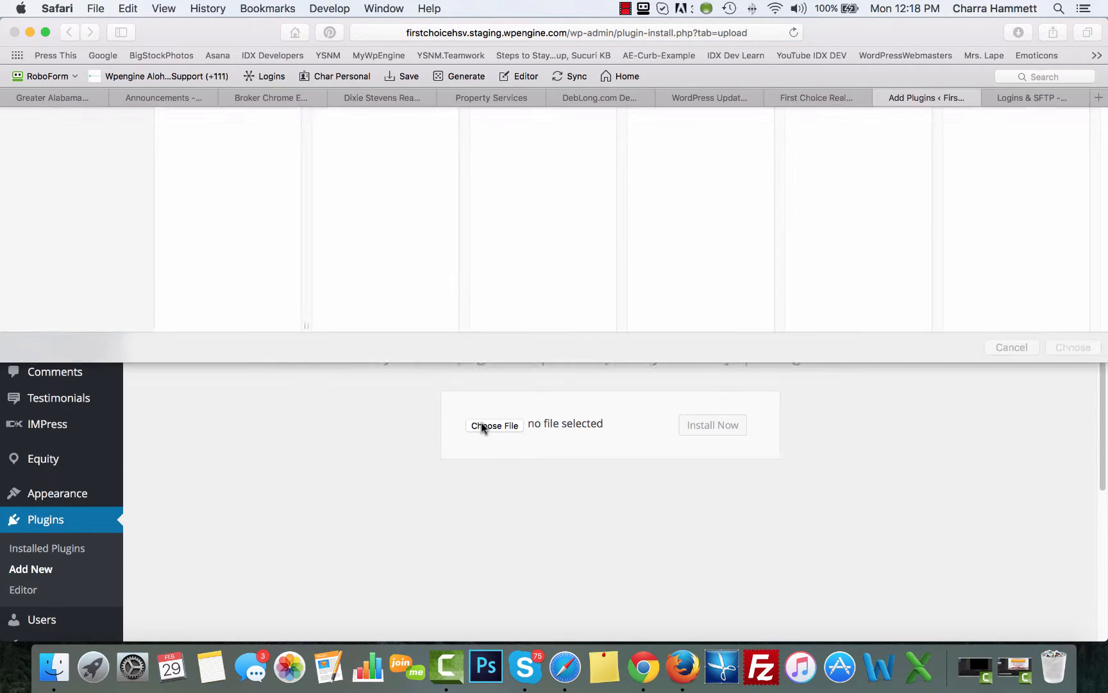
{"action": "left_click", "coordinate": [55, 503]}
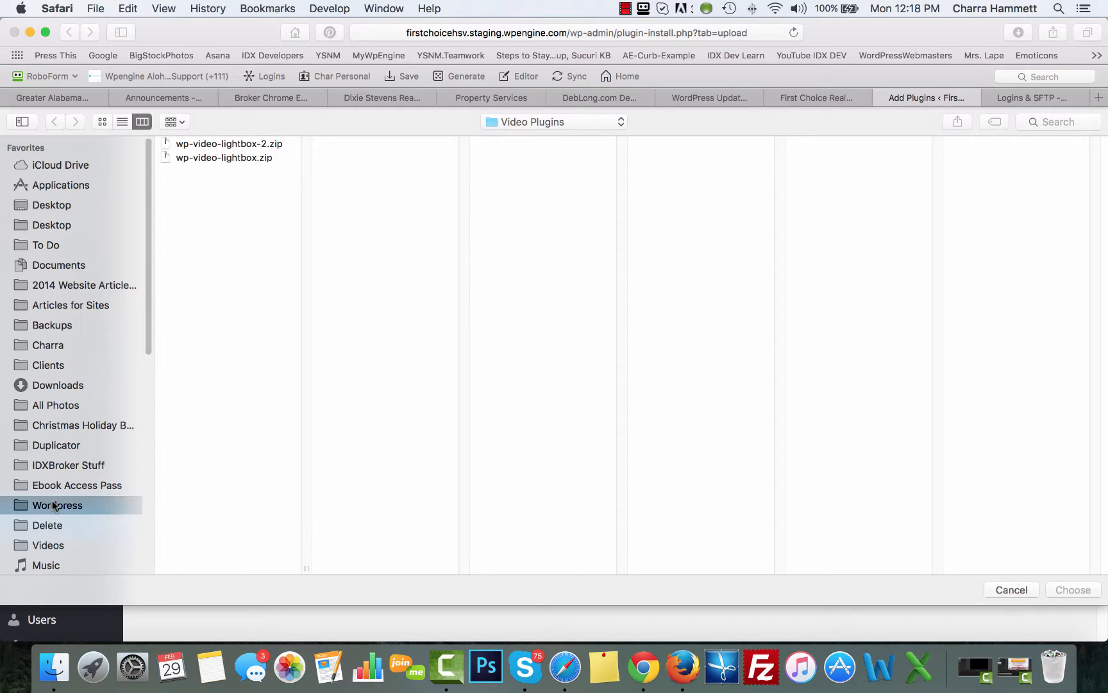
{"action": "left_click", "coordinate": [198, 296]}
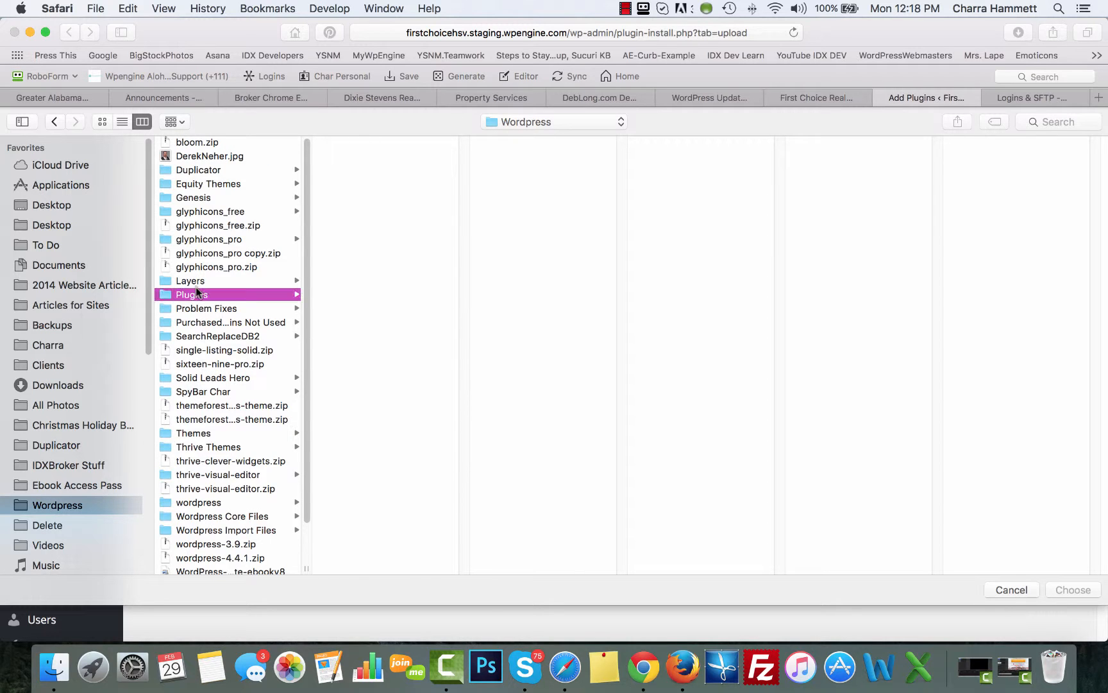
{"action": "scroll", "coordinate": [410, 419], "scroll_direction": "down", "scroll_amount": 10}
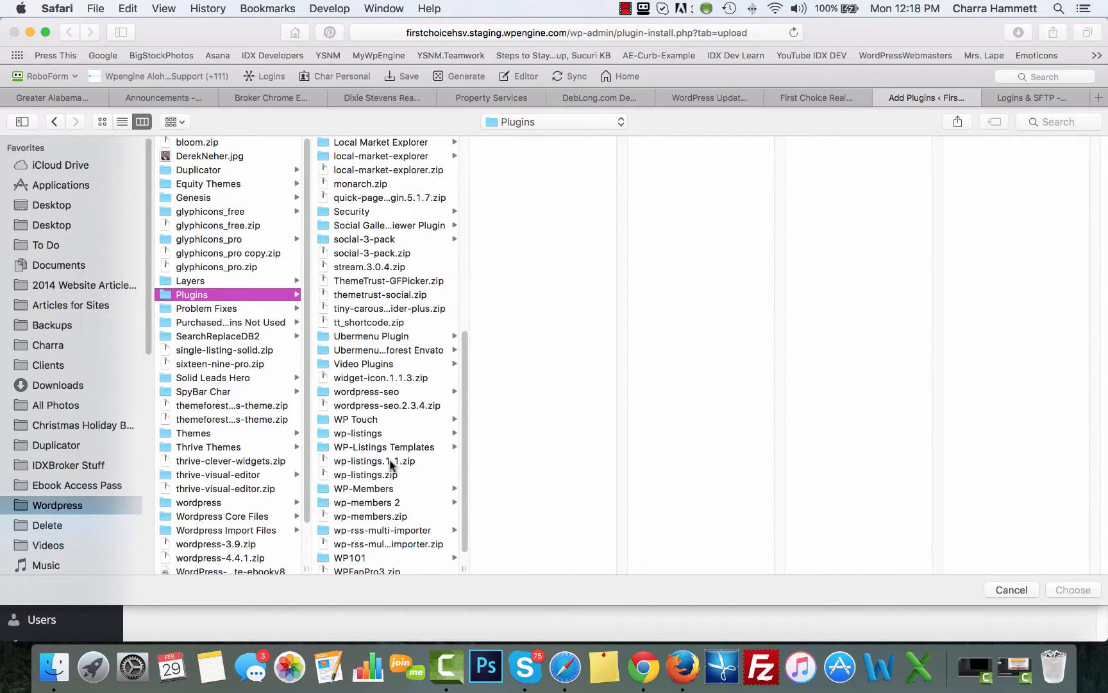
{"action": "scroll", "coordinate": [389, 462], "scroll_direction": "down", "scroll_amount": 2}
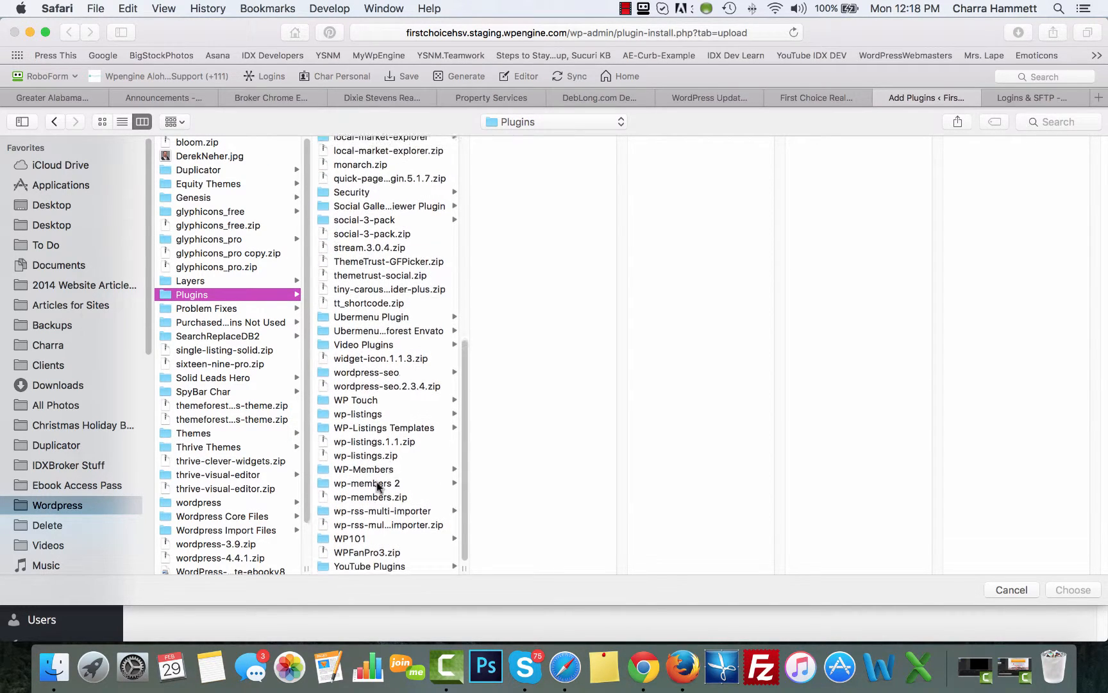
{"action": "left_click", "coordinate": [371, 348]}
{"action": "left_click", "coordinate": [515, 156]}
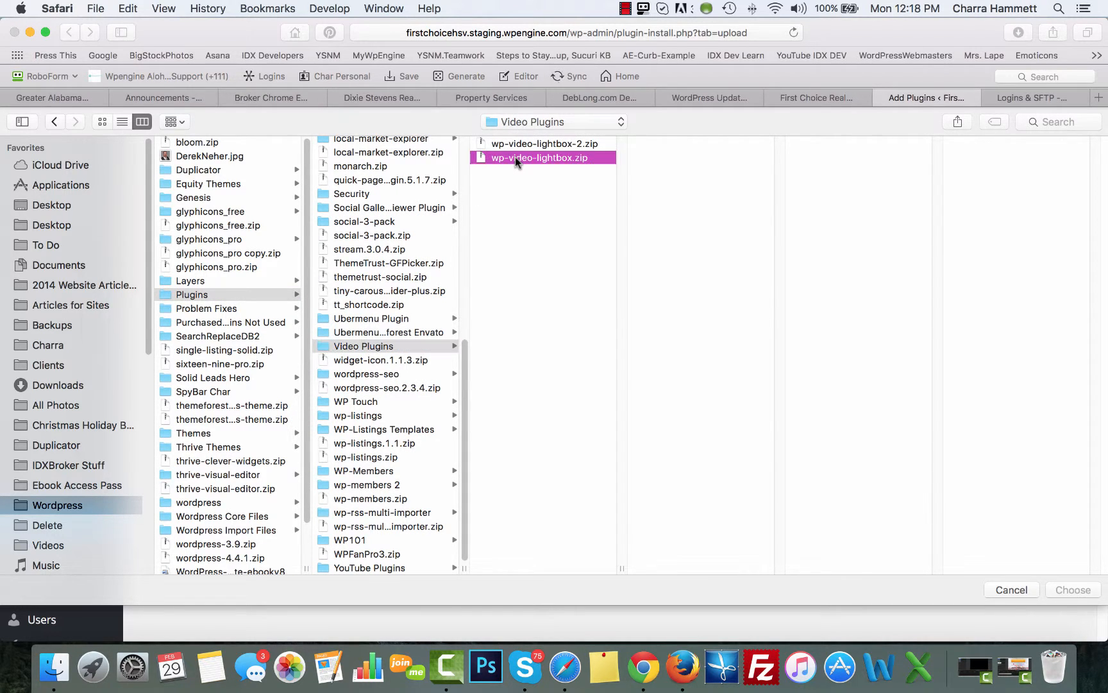
{"action": "key", "text": "Up"}
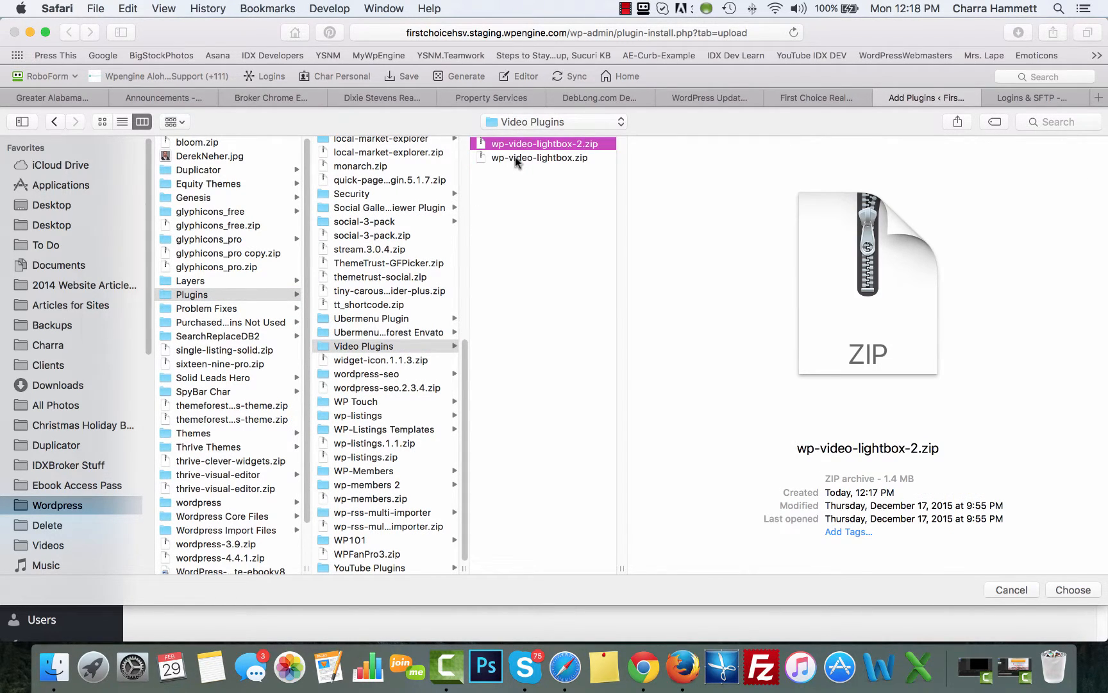
{"action": "left_click", "coordinate": [1058, 590]}
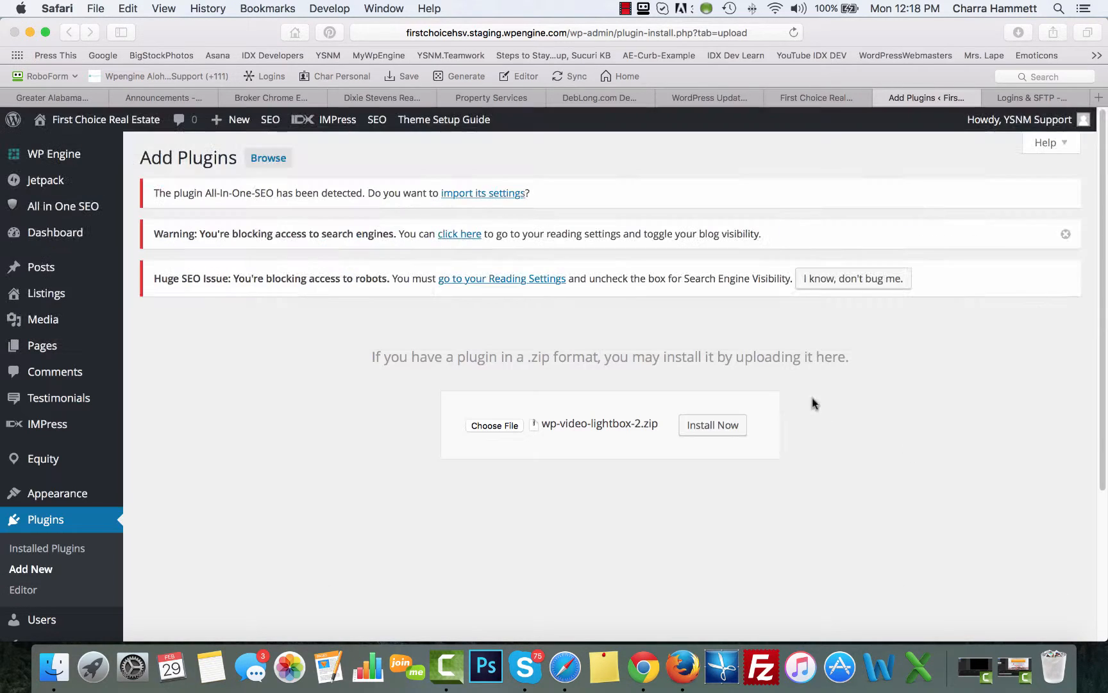
Install the chosen plugin archive on the staging site, activate it and look through the installed plugins
{"action": "left_click", "coordinate": [709, 420]}
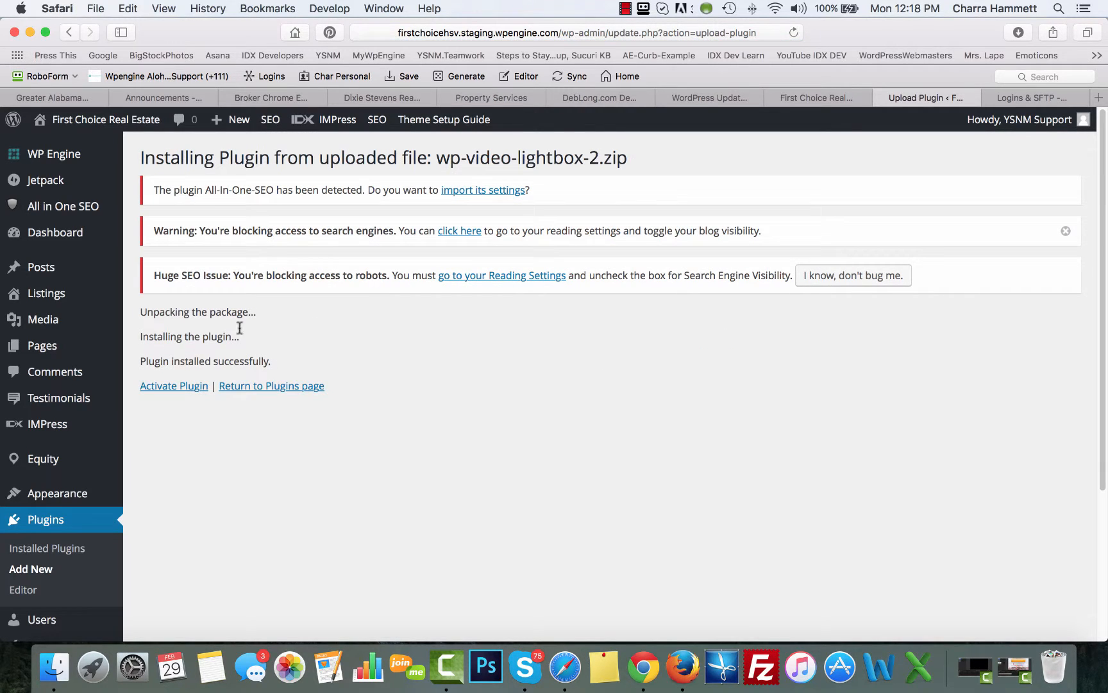
{"action": "left_click", "coordinate": [184, 388]}
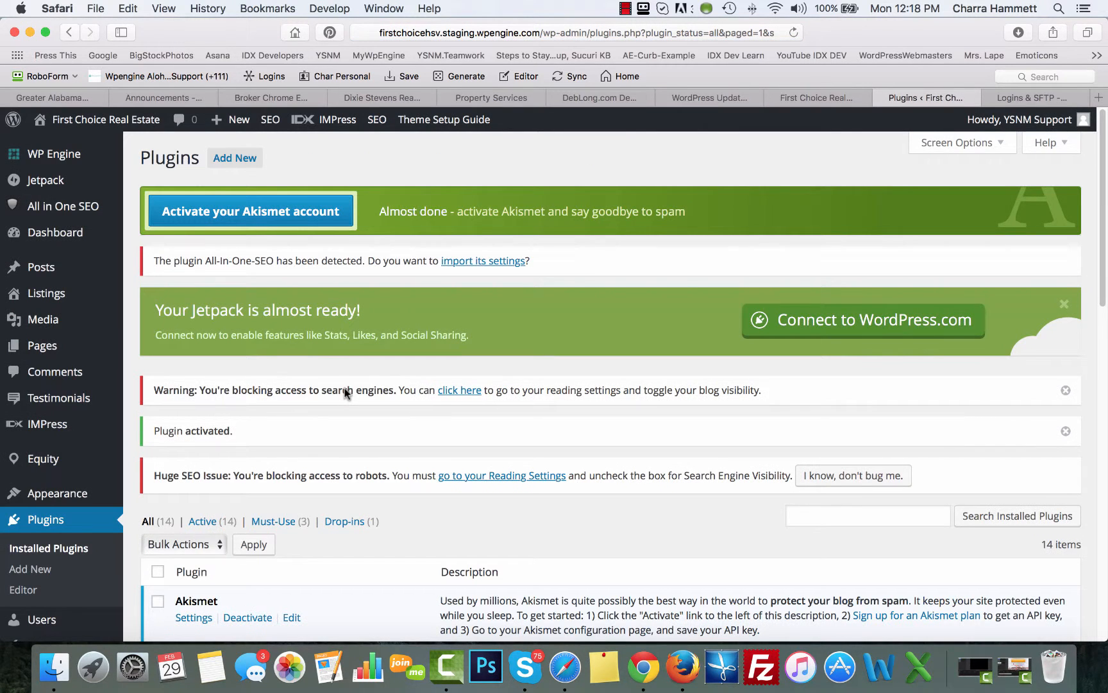
{"action": "scroll", "coordinate": [344, 392], "scroll_direction": "down", "scroll_amount": 5}
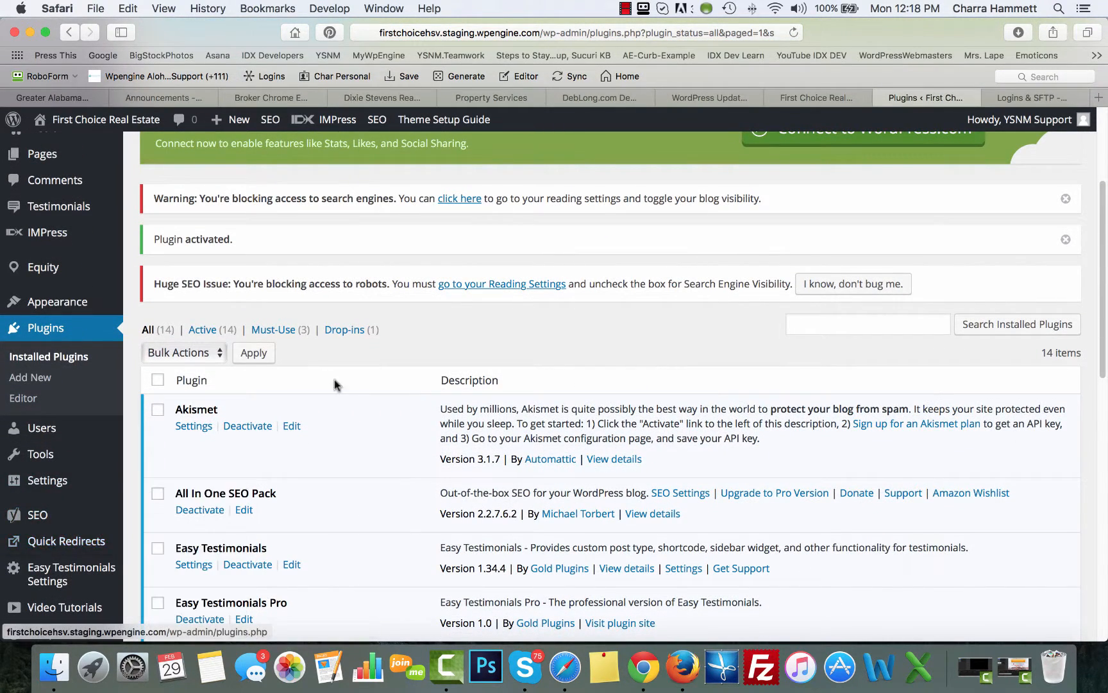
{"action": "scroll", "coordinate": [126, 438], "scroll_direction": "down", "scroll_amount": 5}
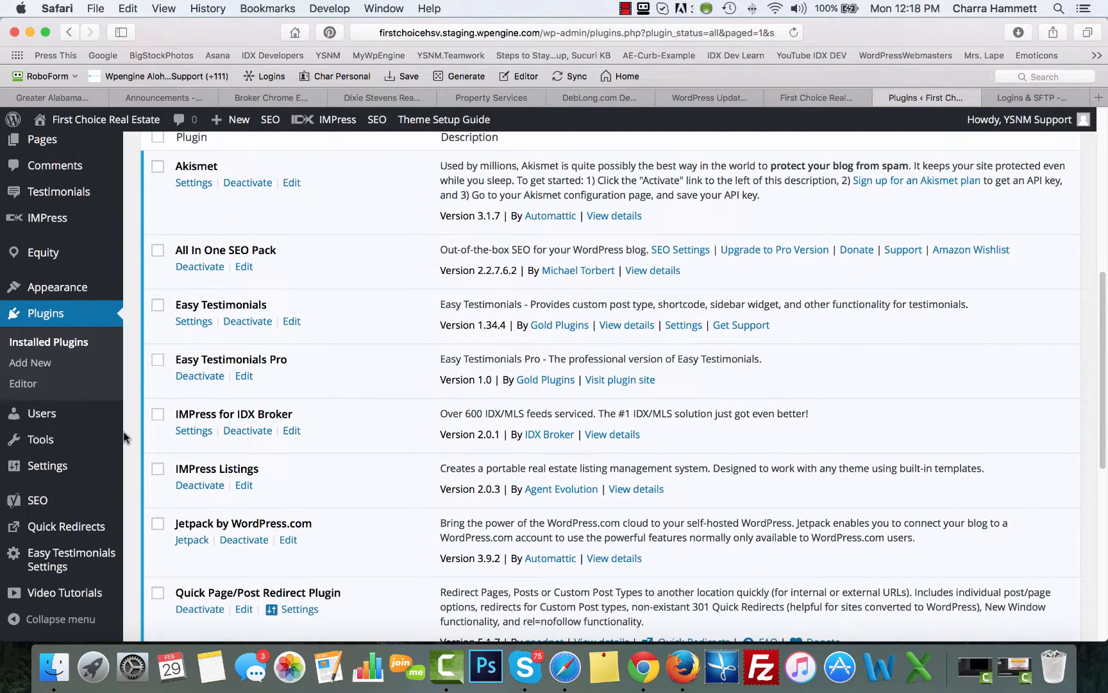
Open the Video Lightbox settings and review the prettyPhoto options
{"action": "mouse_move", "coordinate": [75, 465]}
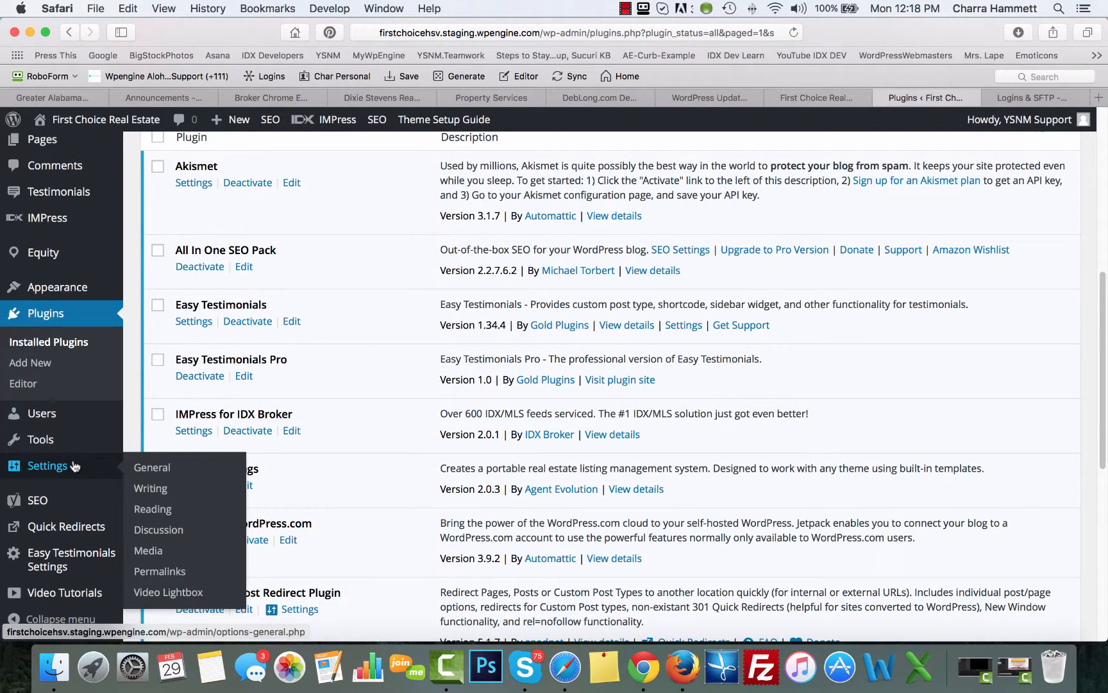
{"action": "left_click", "coordinate": [165, 592]}
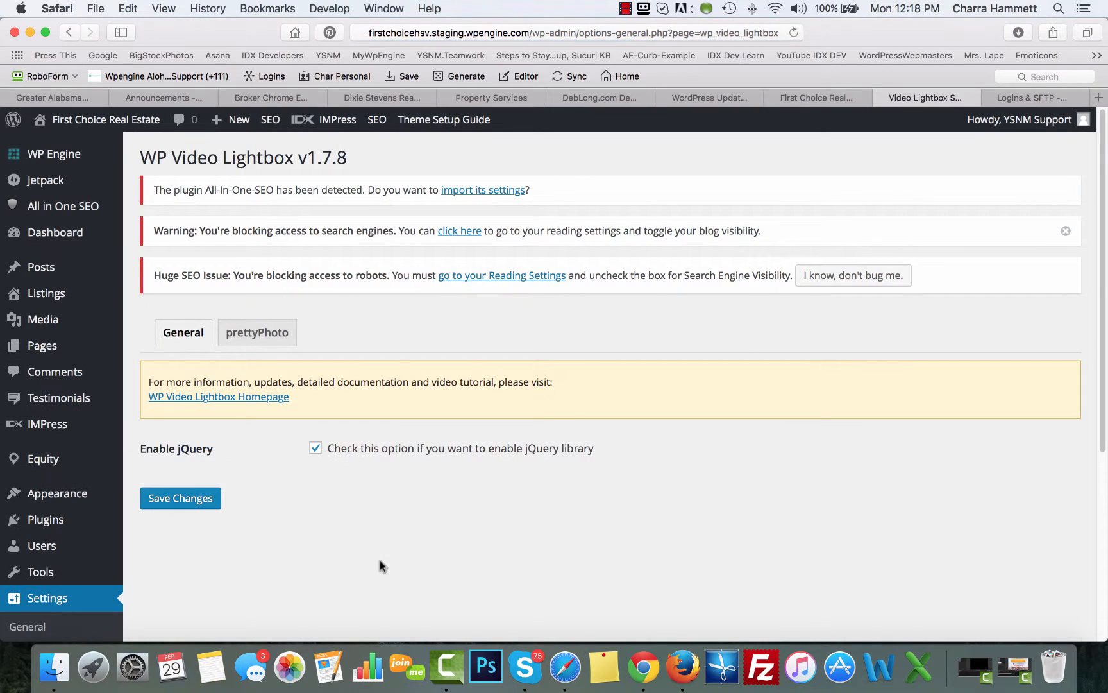
{"action": "left_click", "coordinate": [260, 337]}
{"action": "scroll", "coordinate": [341, 462], "scroll_direction": "down", "scroll_amount": 5}
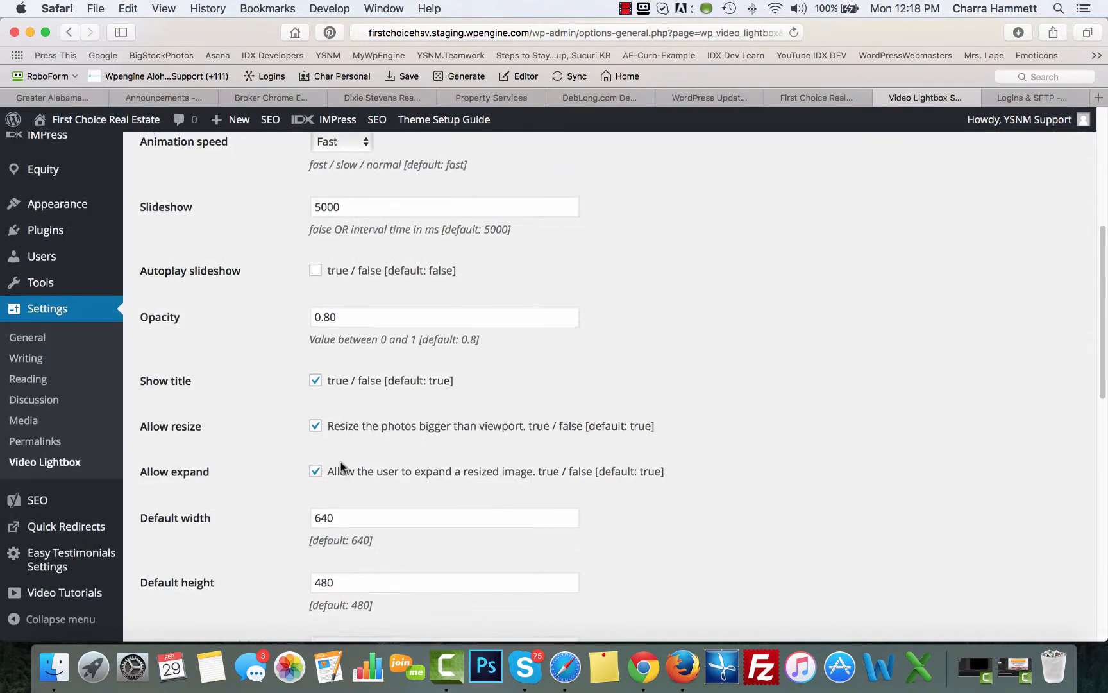
{"action": "scroll", "coordinate": [340, 462], "scroll_direction": "up", "scroll_amount": 5}
{"action": "scroll", "coordinate": [159, 449], "scroll_direction": "down", "scroll_amount": 1}
Open the Widgets page and look through the available and inactive widgets
{"action": "mouse_move", "coordinate": [80, 458]}
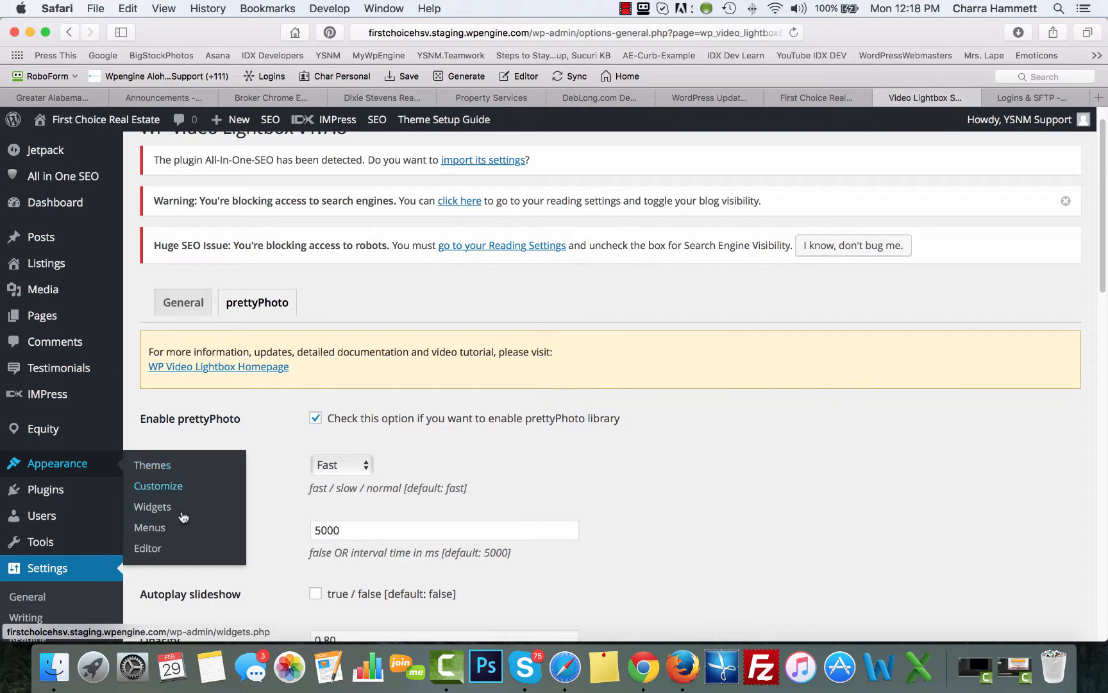
{"action": "left_click", "coordinate": [168, 510]}
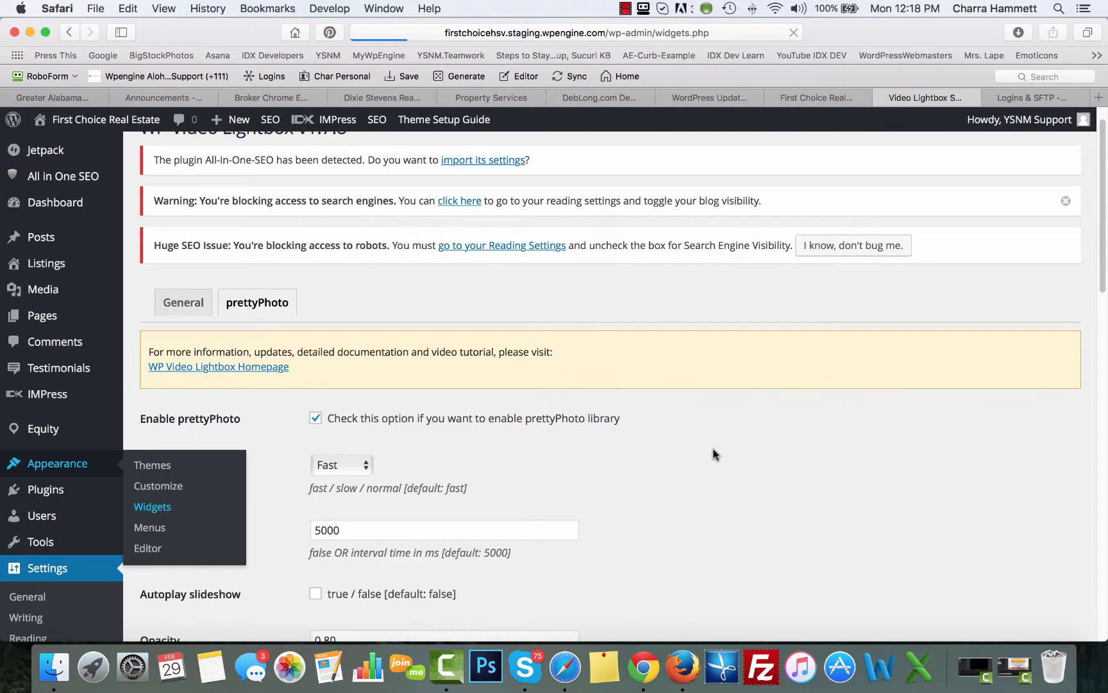
{"action": "scroll", "coordinate": [714, 454], "scroll_direction": "down", "scroll_amount": 5}
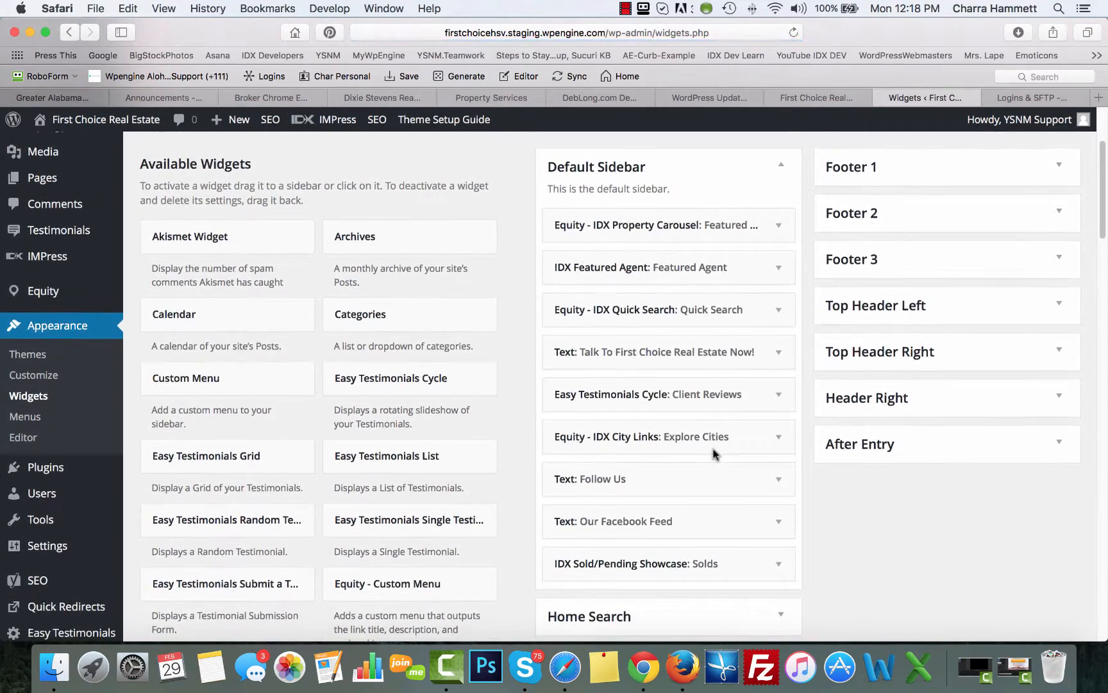
{"action": "scroll", "coordinate": [549, 496], "scroll_direction": "down", "scroll_amount": 20}
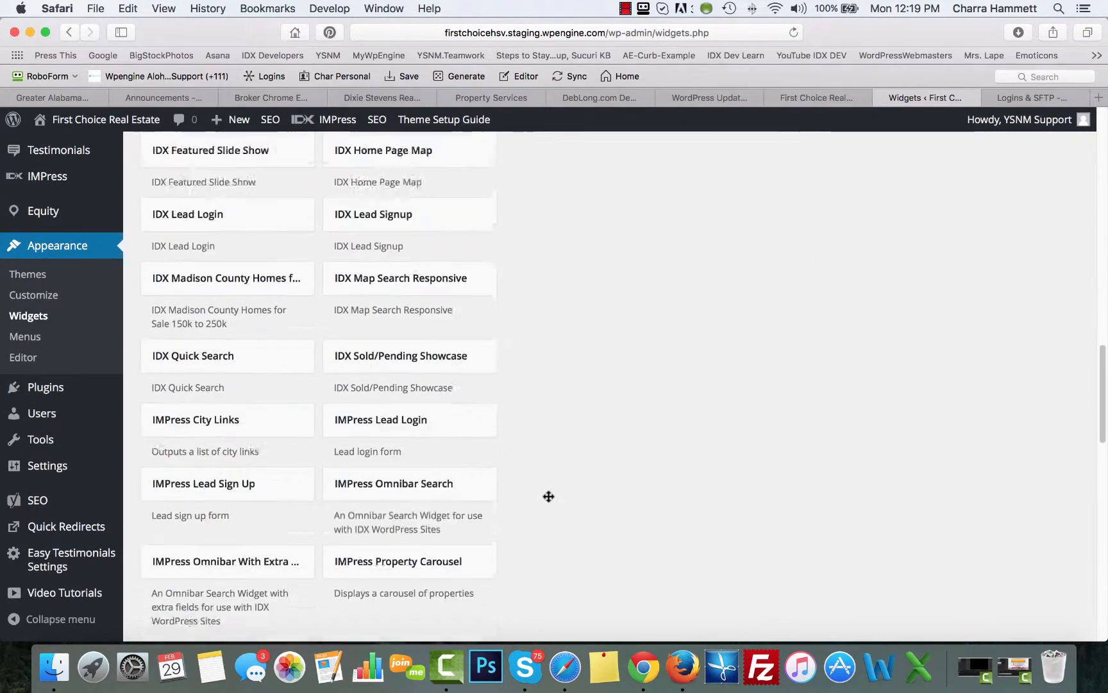
{"action": "scroll", "coordinate": [548, 500], "scroll_direction": "down", "scroll_amount": 10}
{"action": "scroll", "coordinate": [548, 500], "scroll_direction": "up", "scroll_amount": 10}
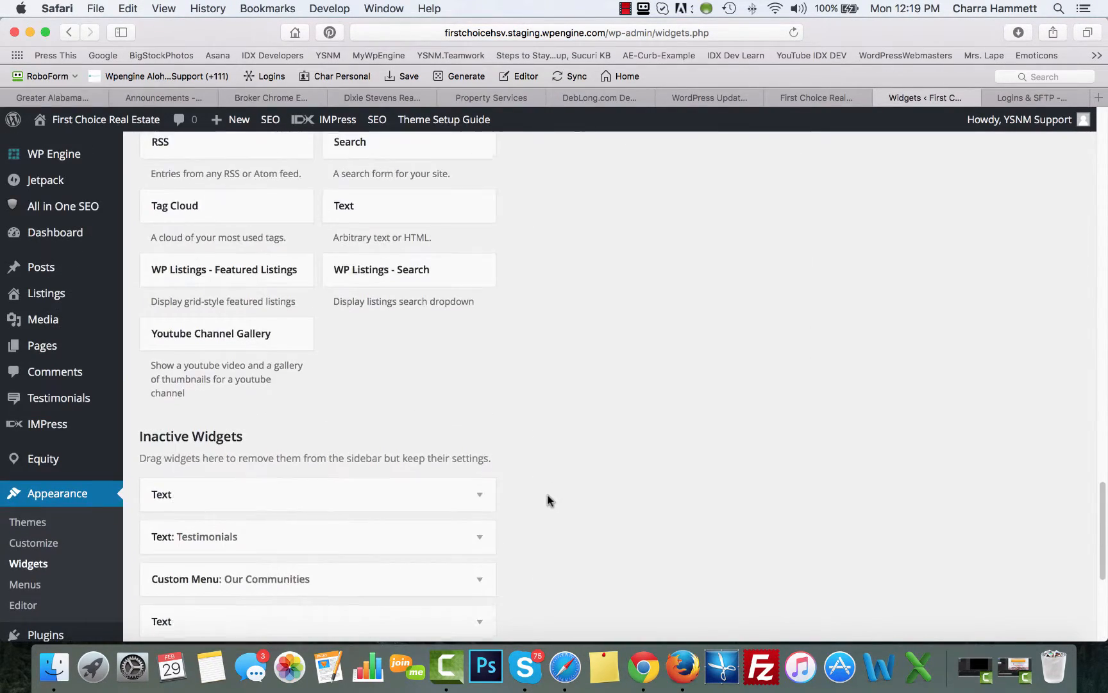
{"action": "scroll", "coordinate": [476, 293], "scroll_direction": "up", "scroll_amount": 4}
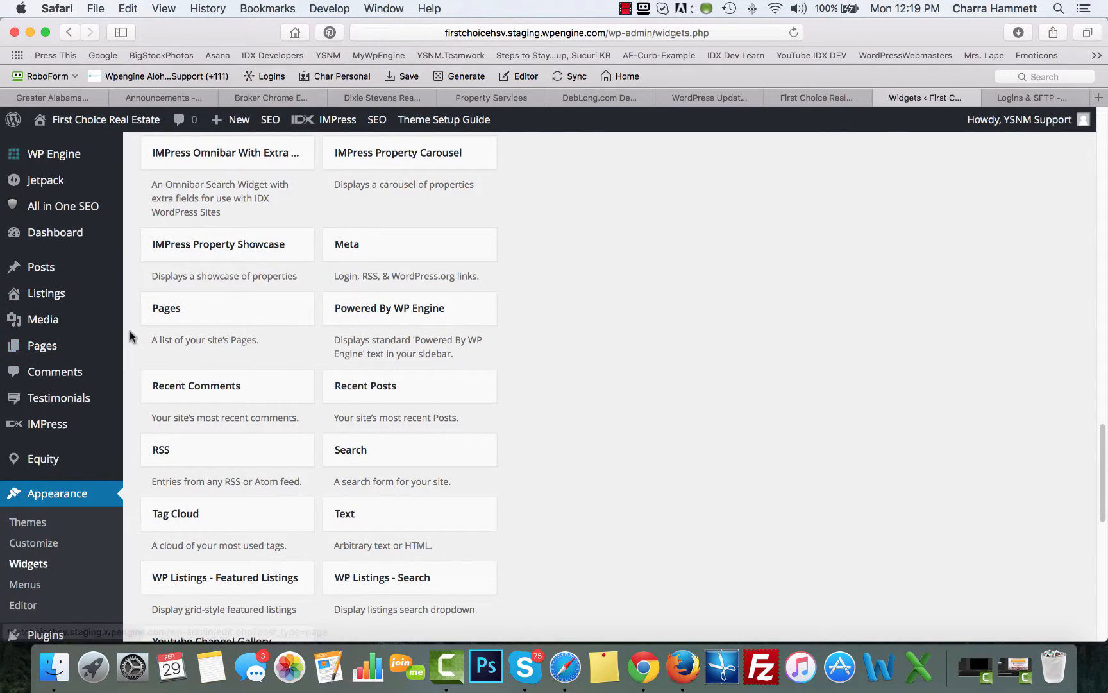
{"action": "scroll", "coordinate": [420, 367], "scroll_direction": "up", "scroll_amount": 5}
{"action": "scroll", "coordinate": [419, 363], "scroll_direction": "up", "scroll_amount": 15}
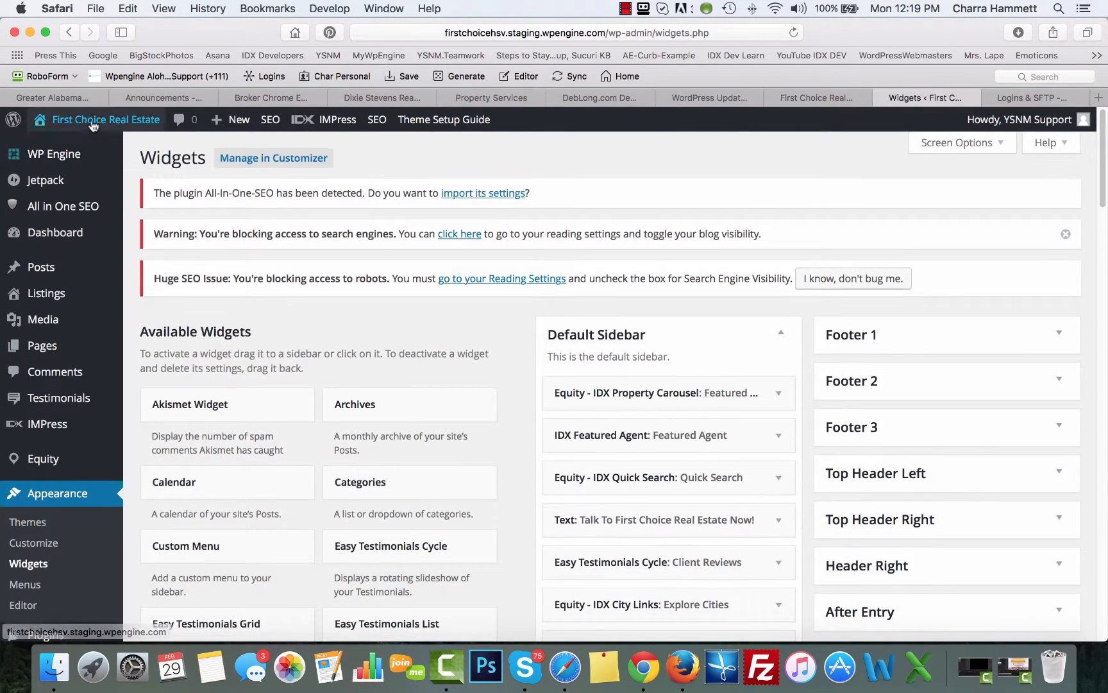
Open the staging site's front end in a new browser tab and switch to it
{"action": "mouse_move", "coordinate": [96, 121]}
{"action": "right_click", "coordinate": [57, 147]}
{"action": "left_click", "coordinate": [103, 149]}
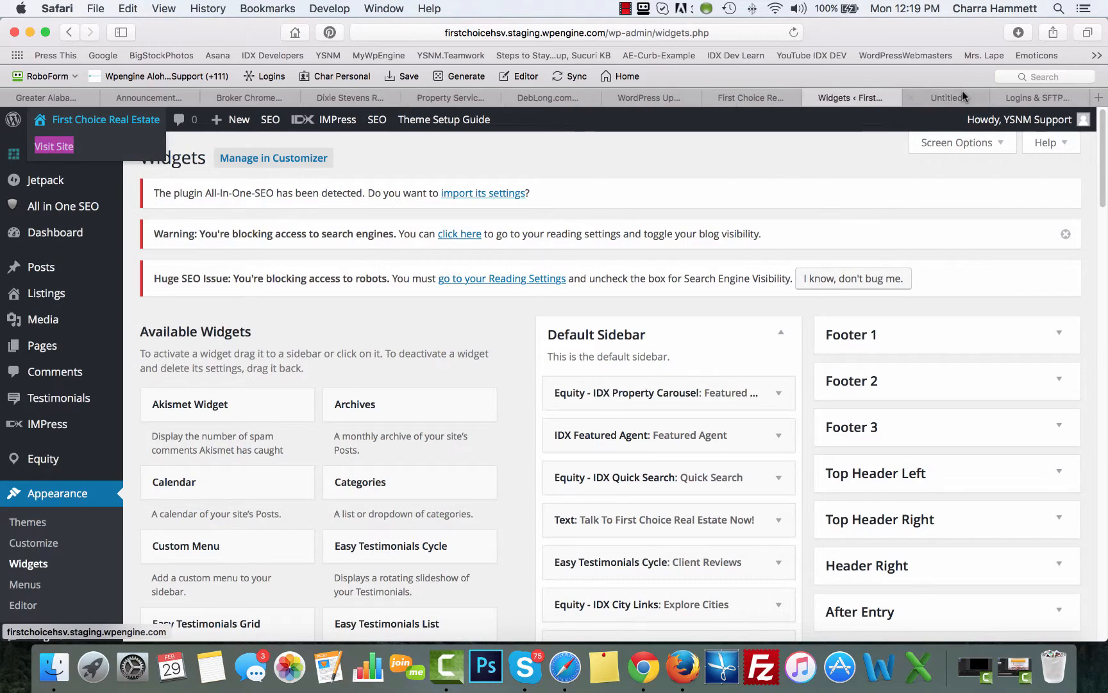
{"action": "left_click", "coordinate": [953, 97]}
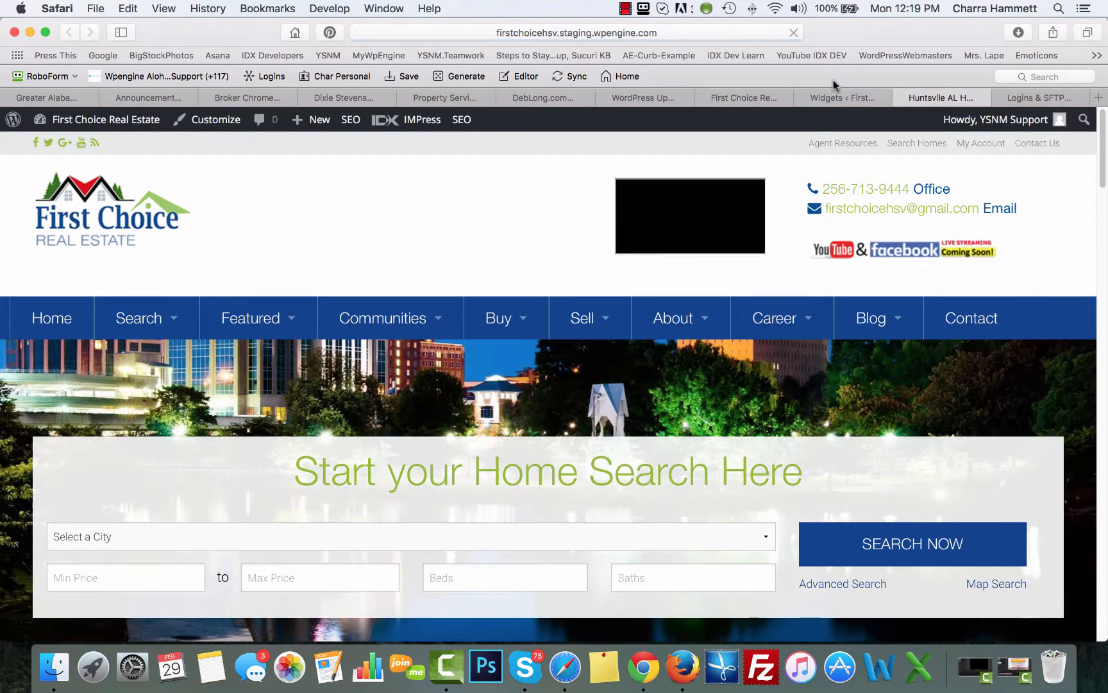
Open the staging site's Blog page and check its posts and sidebar from top to bottom
{"action": "mouse_move", "coordinate": [873, 317]}
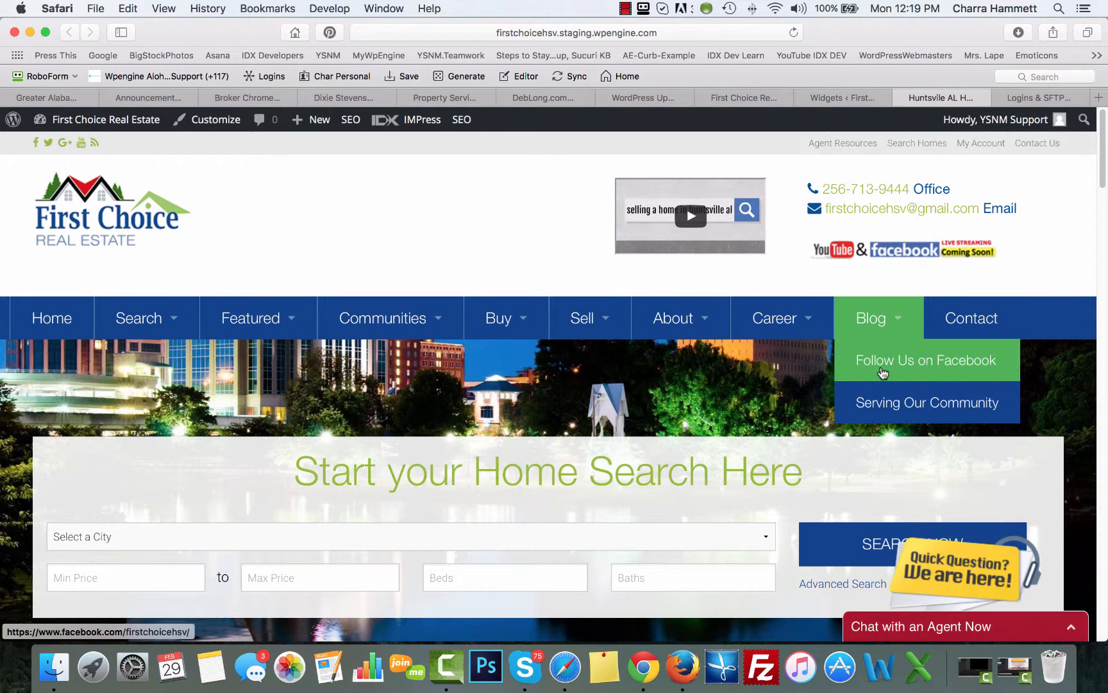
{"action": "left_click", "coordinate": [869, 324]}
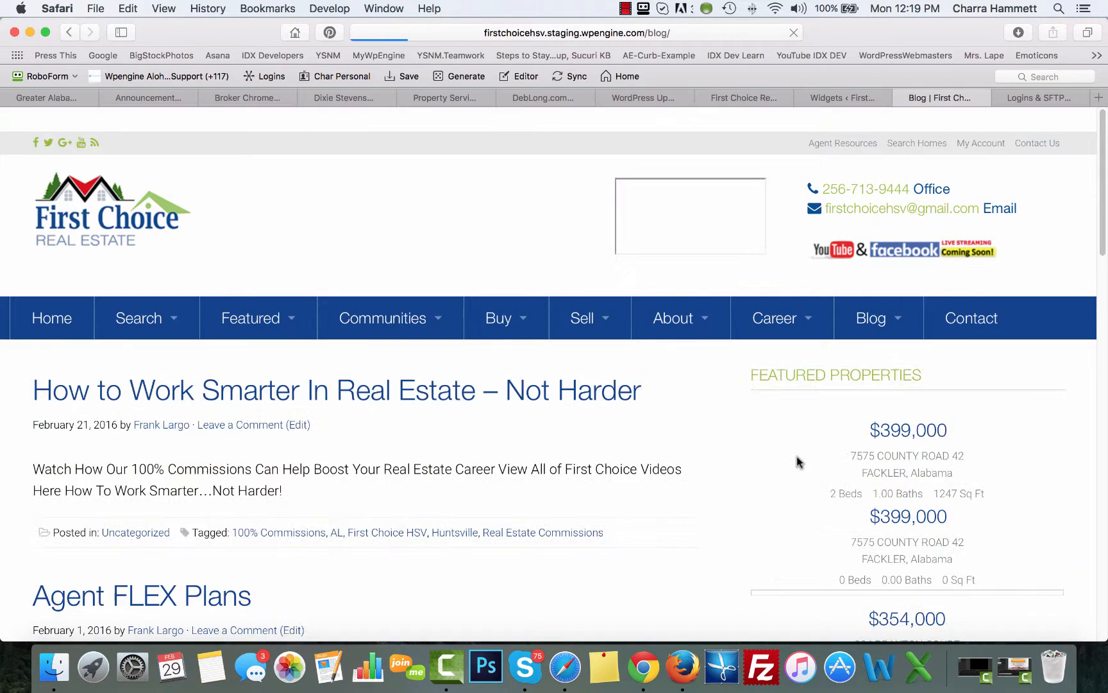
{"action": "scroll", "coordinate": [816, 465], "scroll_direction": "down", "scroll_amount": 5}
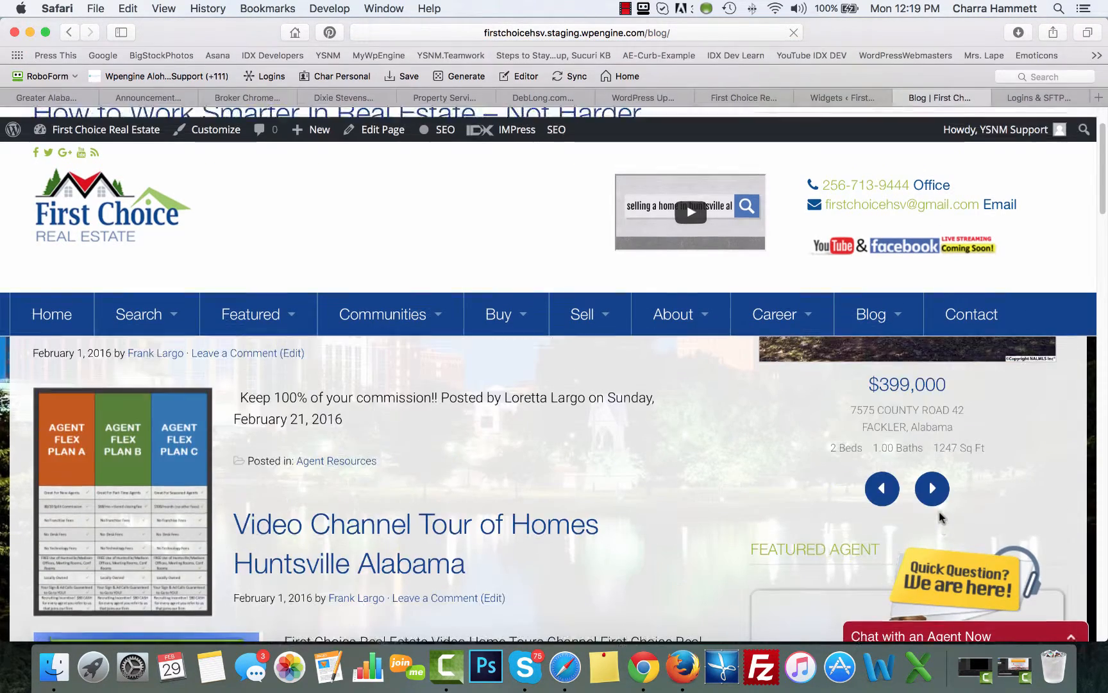
{"action": "scroll", "coordinate": [922, 489], "scroll_direction": "down", "scroll_amount": 10}
{"action": "scroll", "coordinate": [944, 416], "scroll_direction": "up", "scroll_amount": 15}
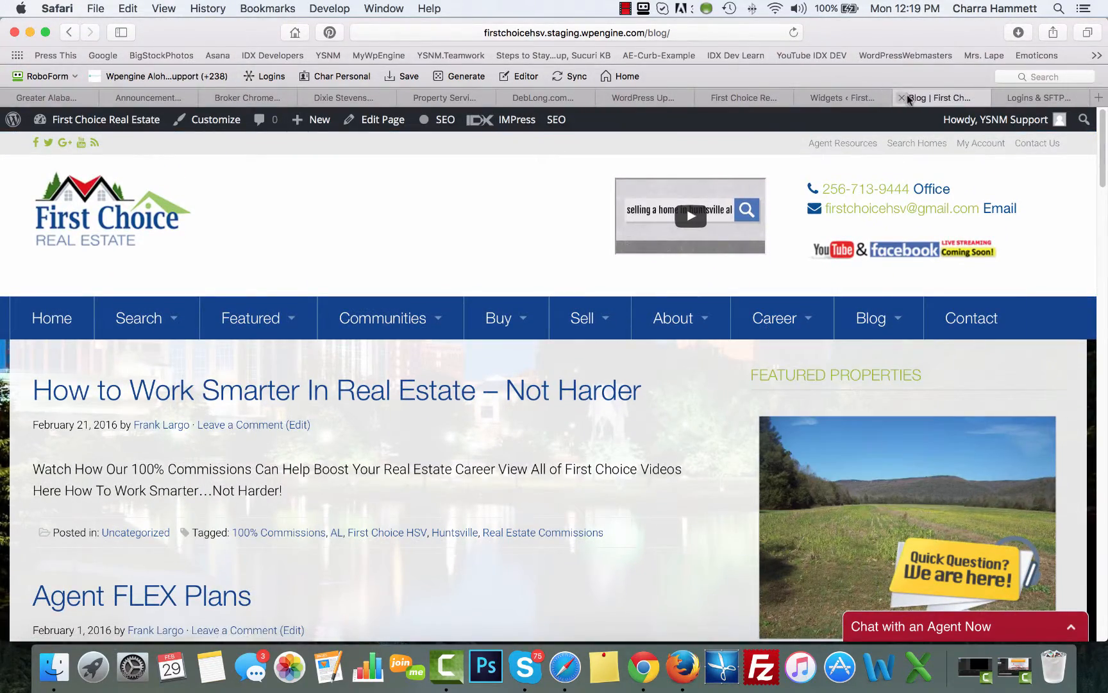
Return to the staging site's admin and open its WP Engine page to check the site address and controls
{"action": "left_click", "coordinate": [871, 98]}
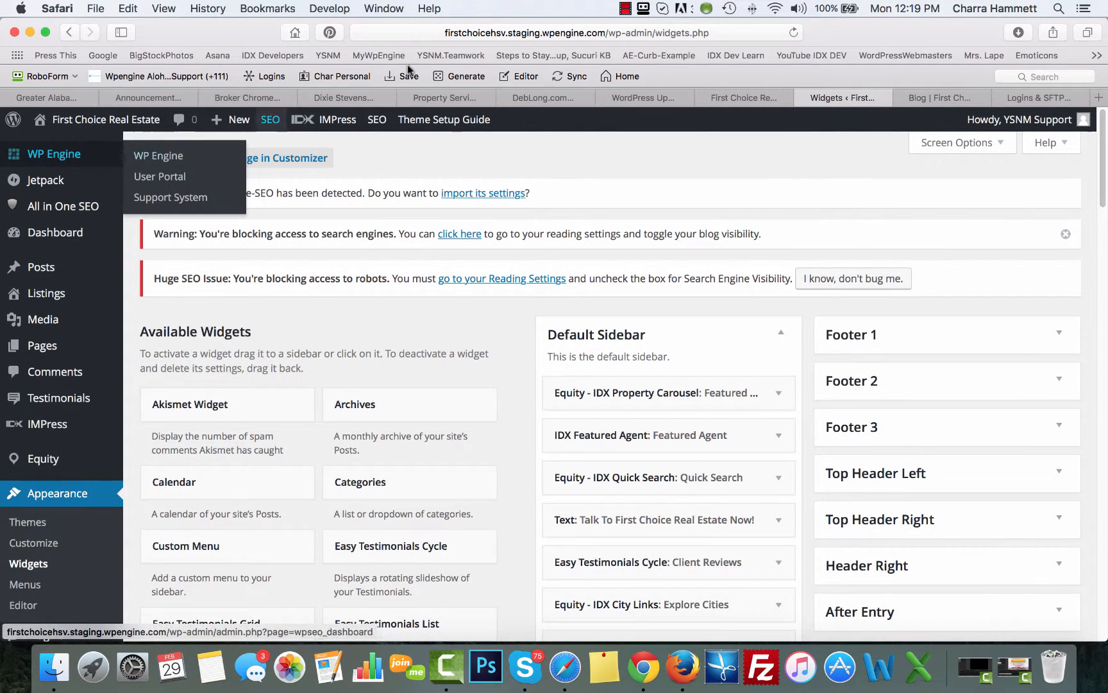
{"action": "left_click", "coordinate": [168, 162]}
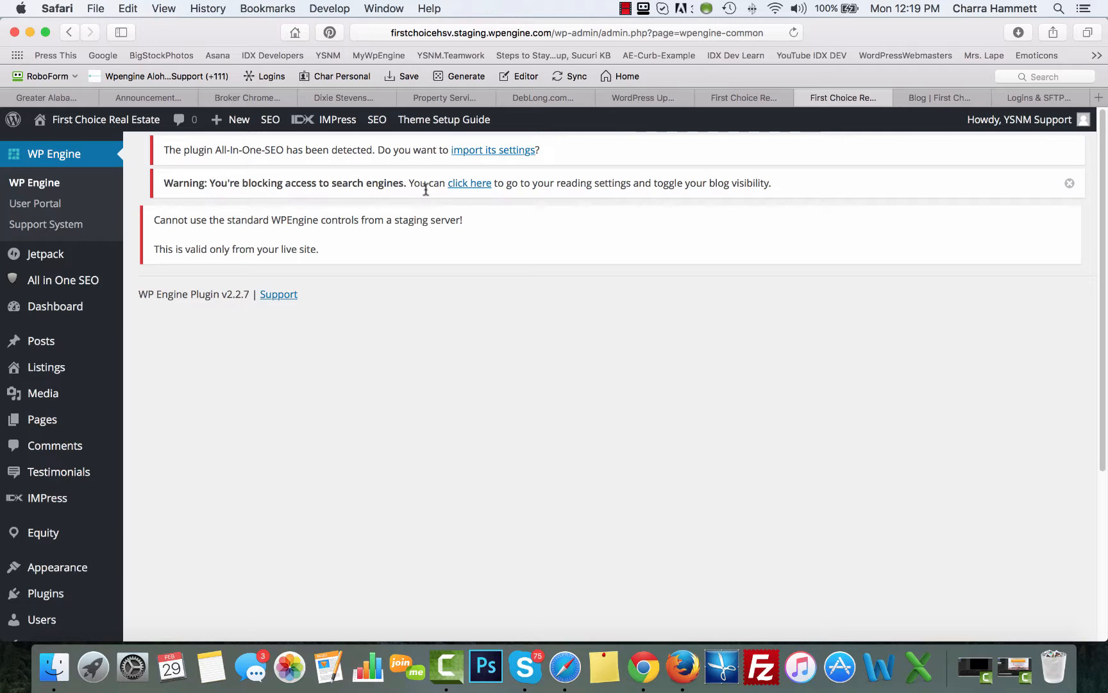
{"action": "left_click", "coordinate": [464, 39]}
{"action": "left_click", "coordinate": [865, 186]}
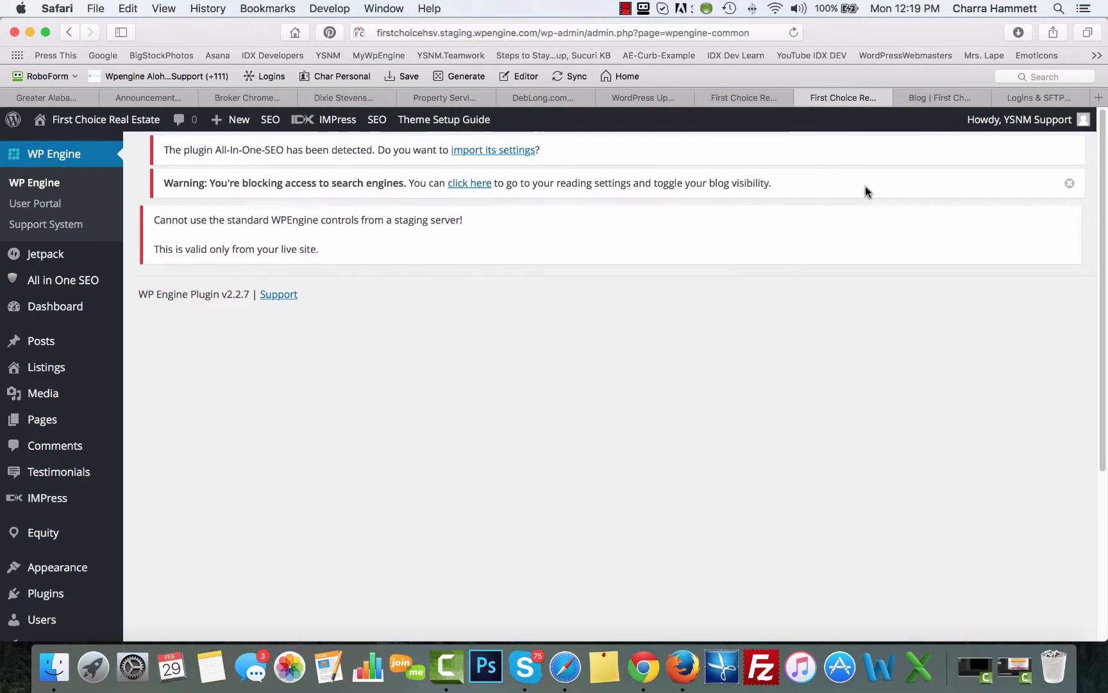
Examine the copy options on the live site's WP Engine Staging page, then return to the staging site's WP Engine page
{"action": "left_click", "coordinate": [745, 98]}
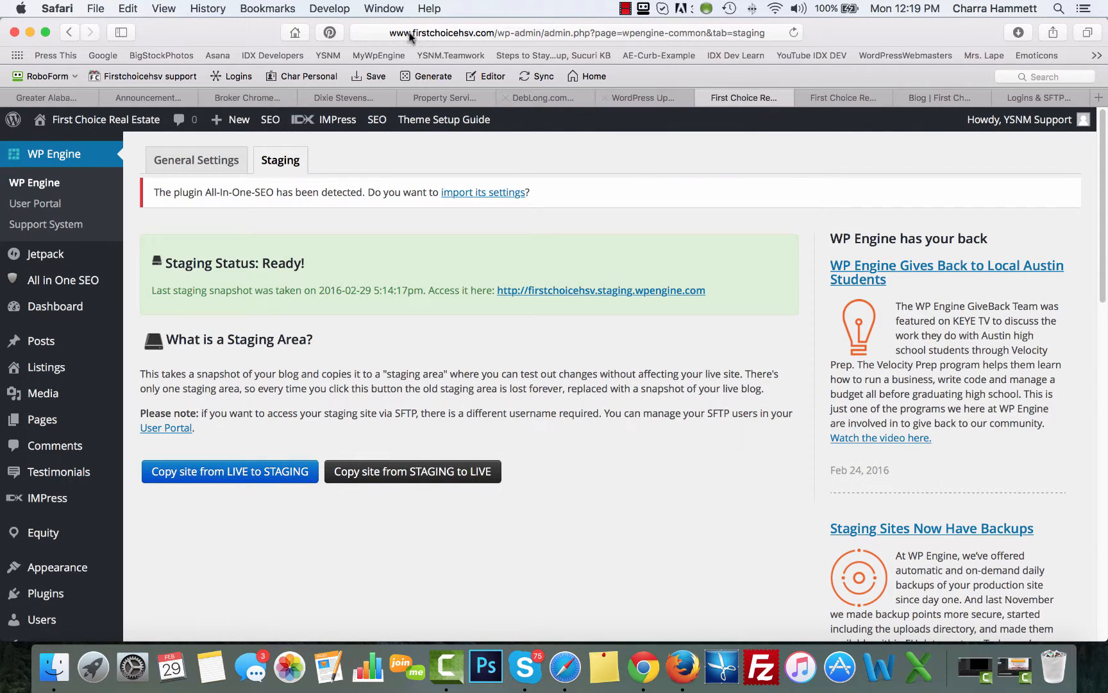
{"action": "left_click", "coordinate": [448, 35]}
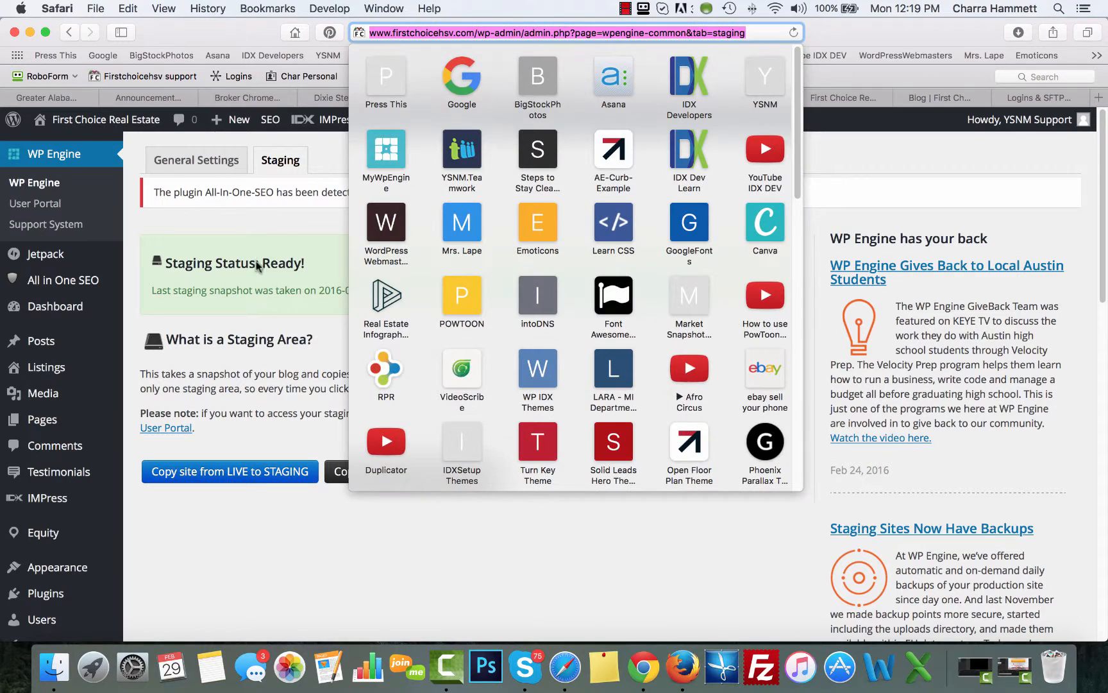
{"action": "left_click", "coordinate": [282, 229]}
{"action": "scroll", "coordinate": [282, 228], "scroll_direction": "down", "scroll_amount": 1}
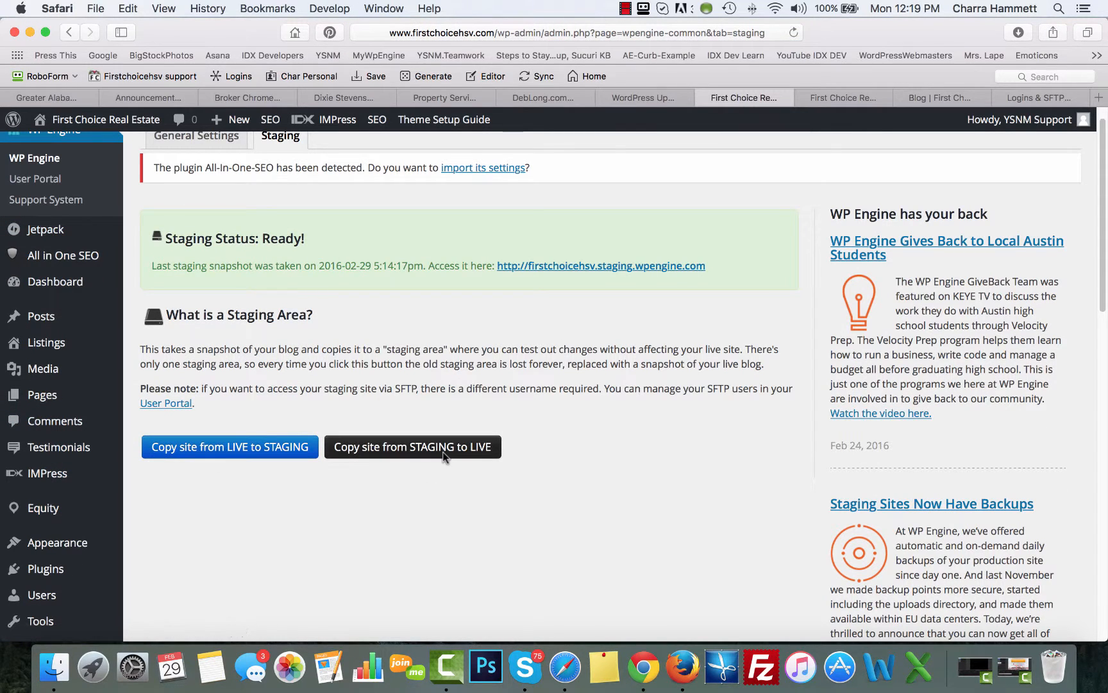
{"action": "left_click", "coordinate": [866, 99]}
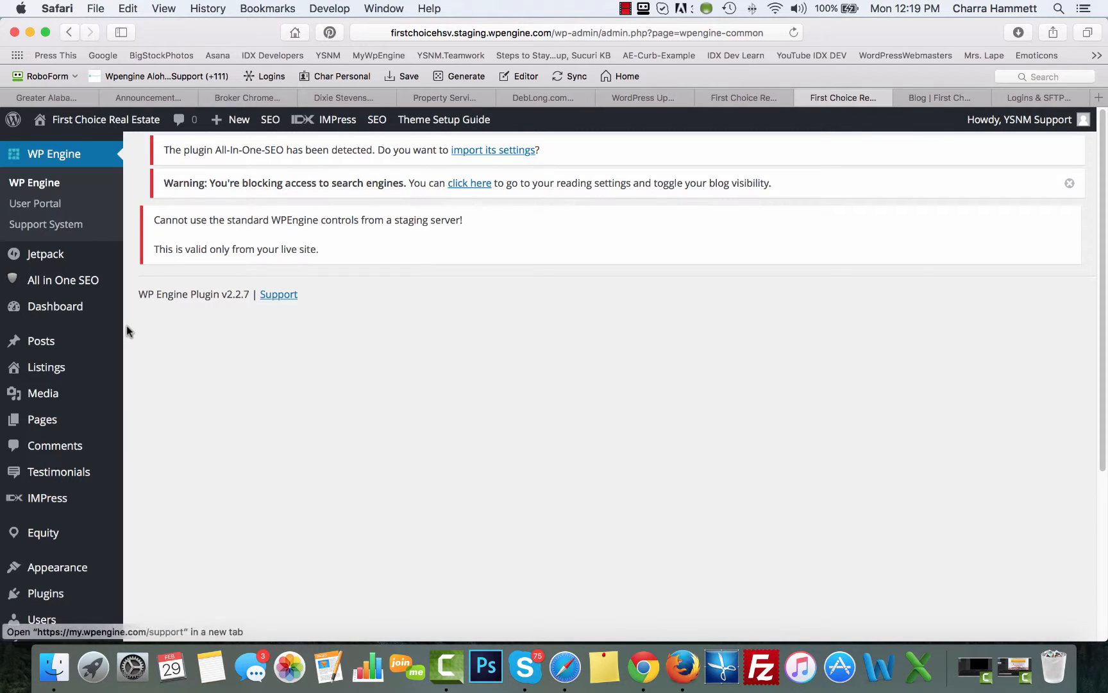
Open the staging site's Home page and check its sections, including the map, featured blog post and community listings
{"action": "mouse_move", "coordinate": [77, 430]}
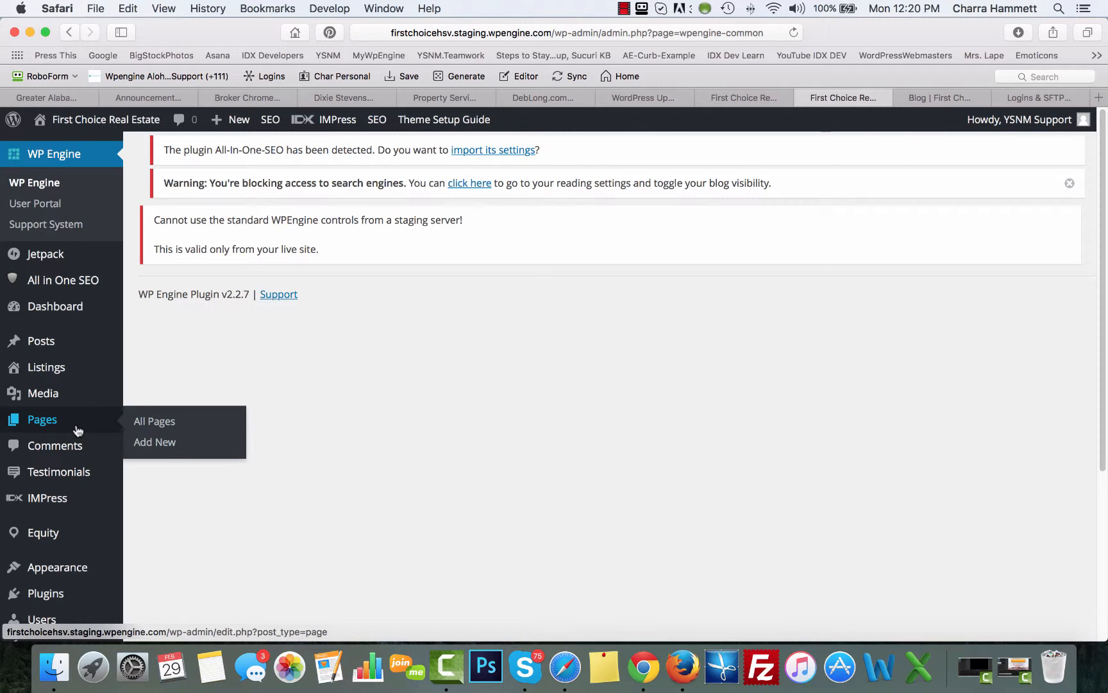
{"action": "left_click", "coordinate": [939, 98]}
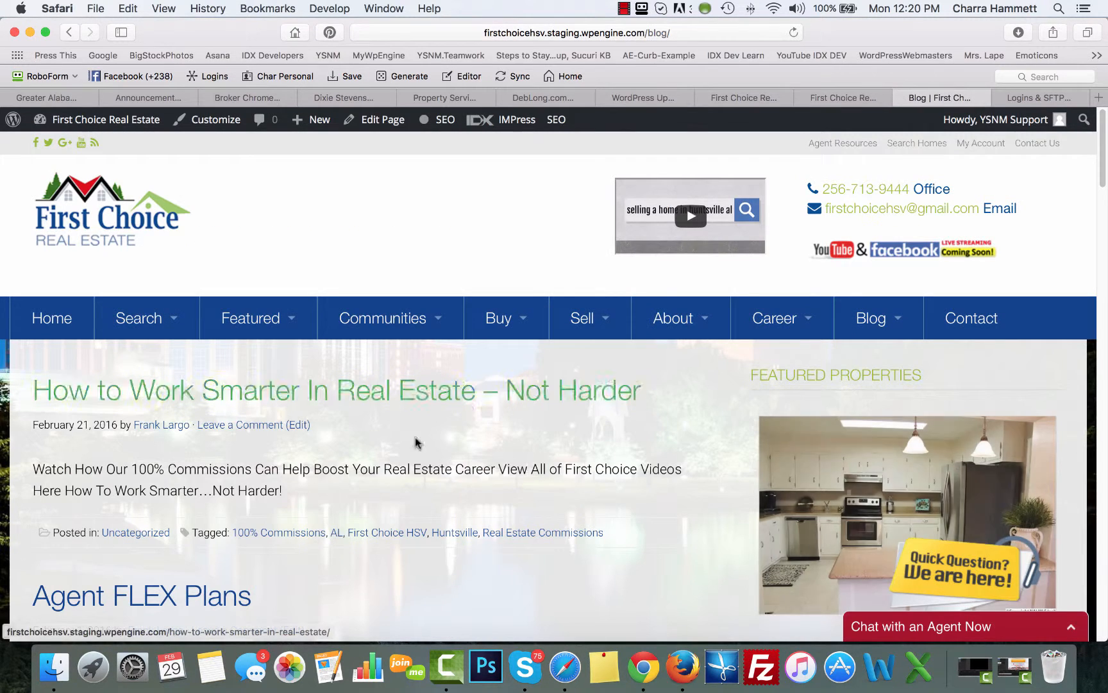
{"action": "left_click", "coordinate": [74, 320]}
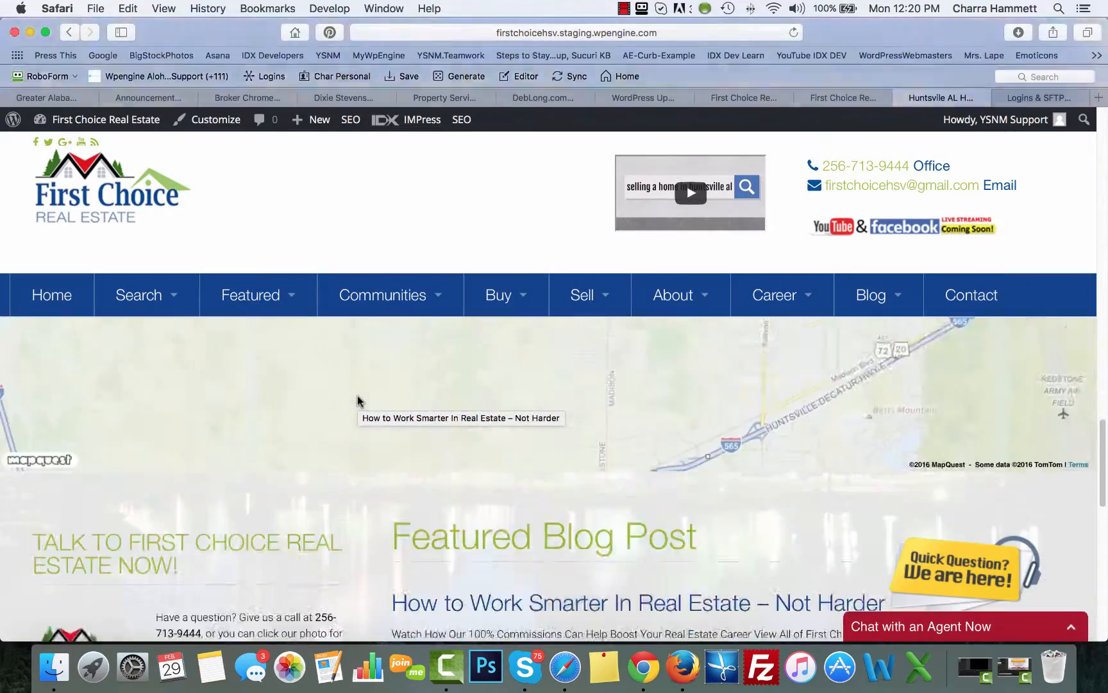
{"action": "scroll", "coordinate": [358, 401], "scroll_direction": "down", "scroll_amount": 5}
{"action": "scroll", "coordinate": [358, 401], "scroll_direction": "up", "scroll_amount": 10}
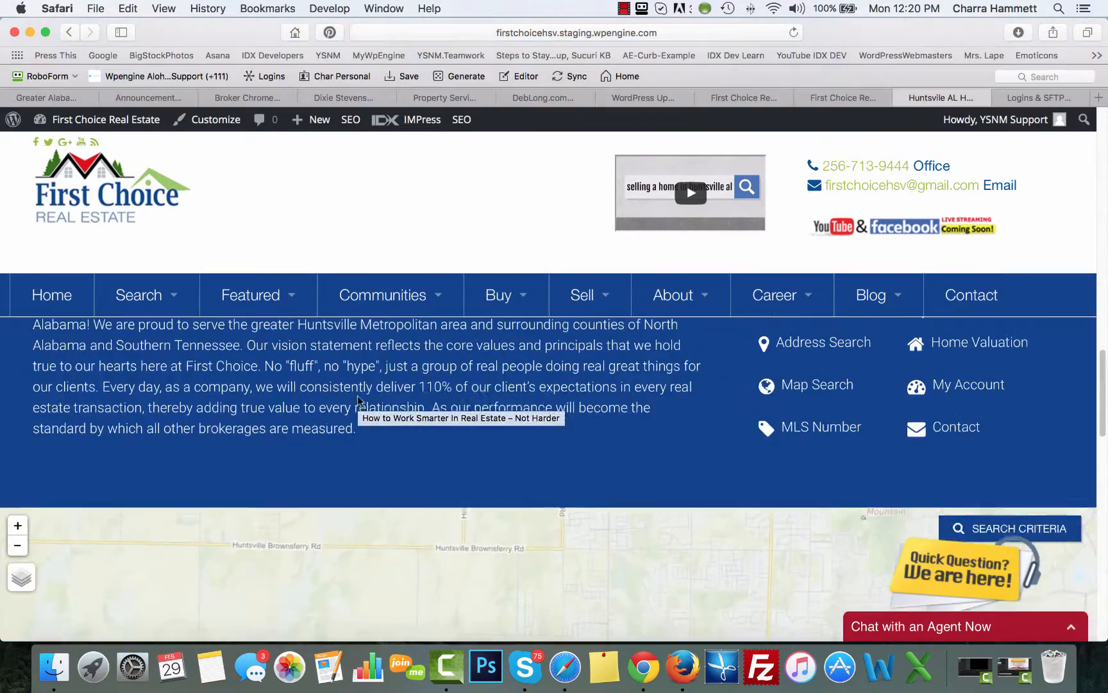
{"action": "scroll", "coordinate": [357, 401], "scroll_direction": "up", "scroll_amount": 10}
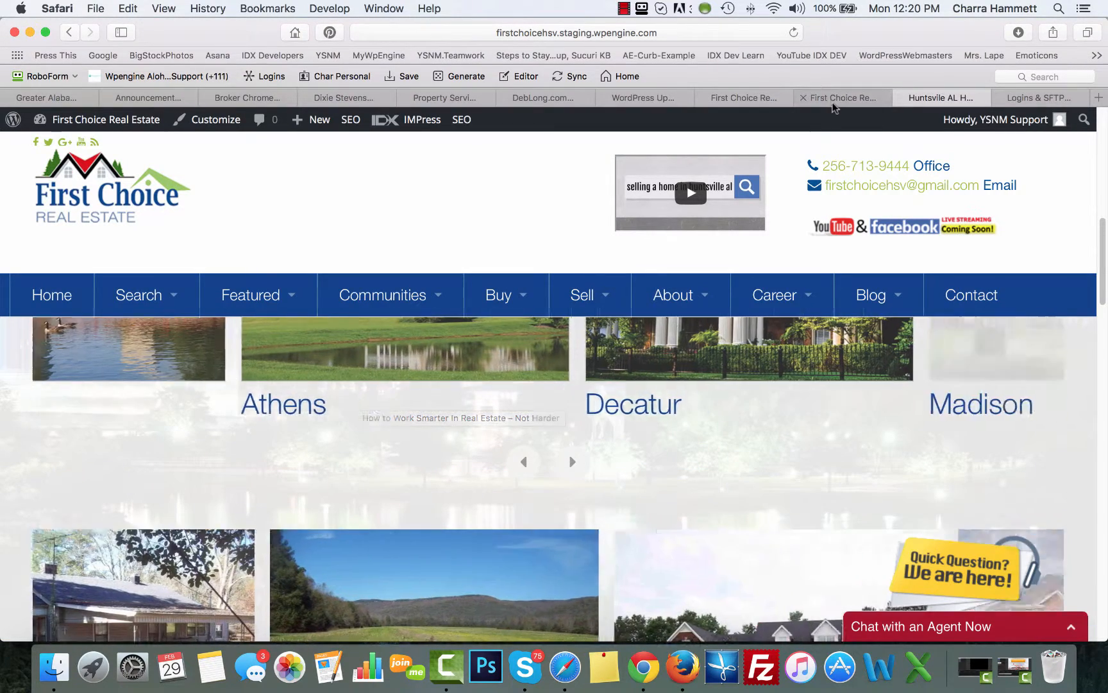
View the live site's WP Engine Staging page, then check the upper part and address of the staging Home page
{"action": "left_click", "coordinate": [725, 98]}
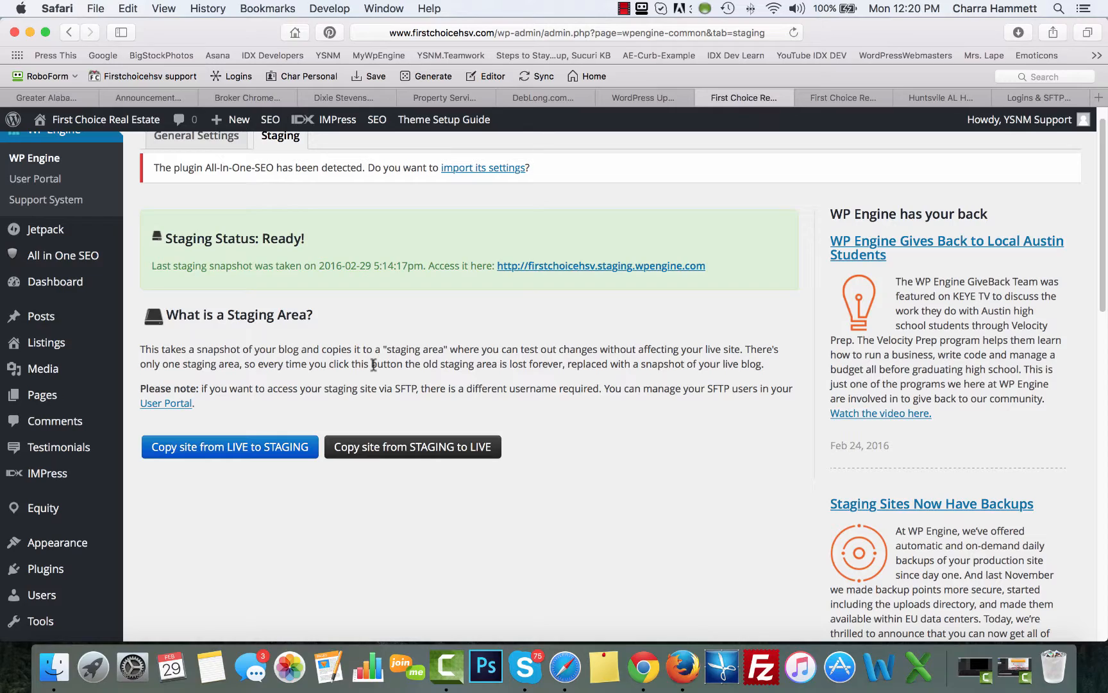
{"action": "left_click", "coordinate": [960, 98]}
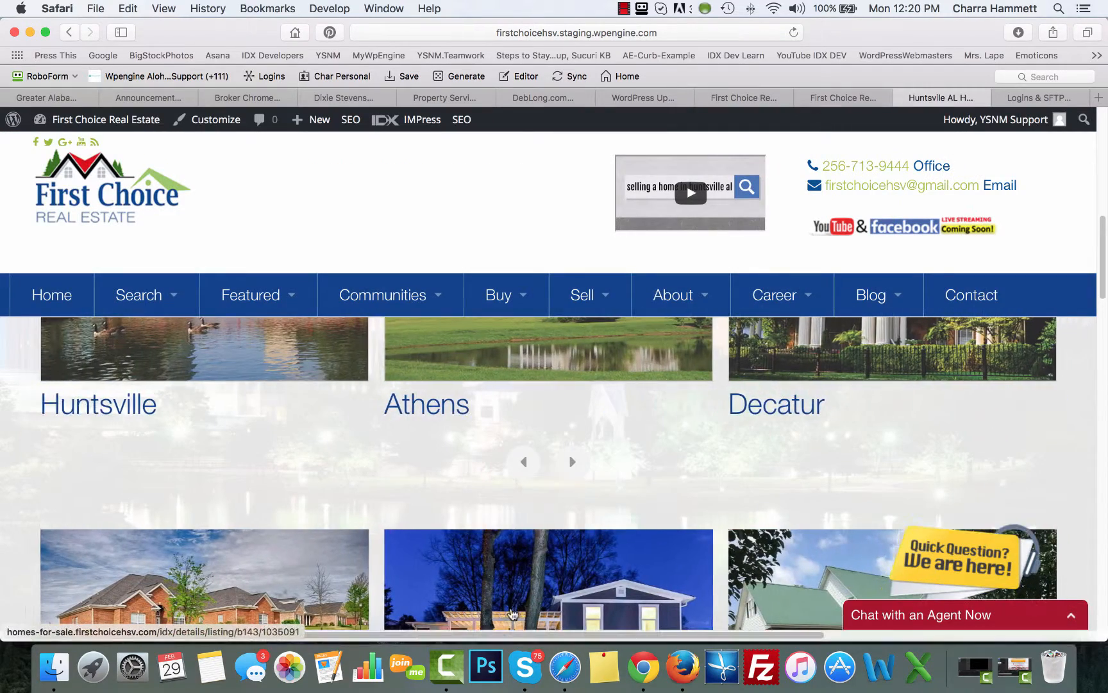
{"action": "scroll", "coordinate": [529, 499], "scroll_direction": "up", "scroll_amount": 10}
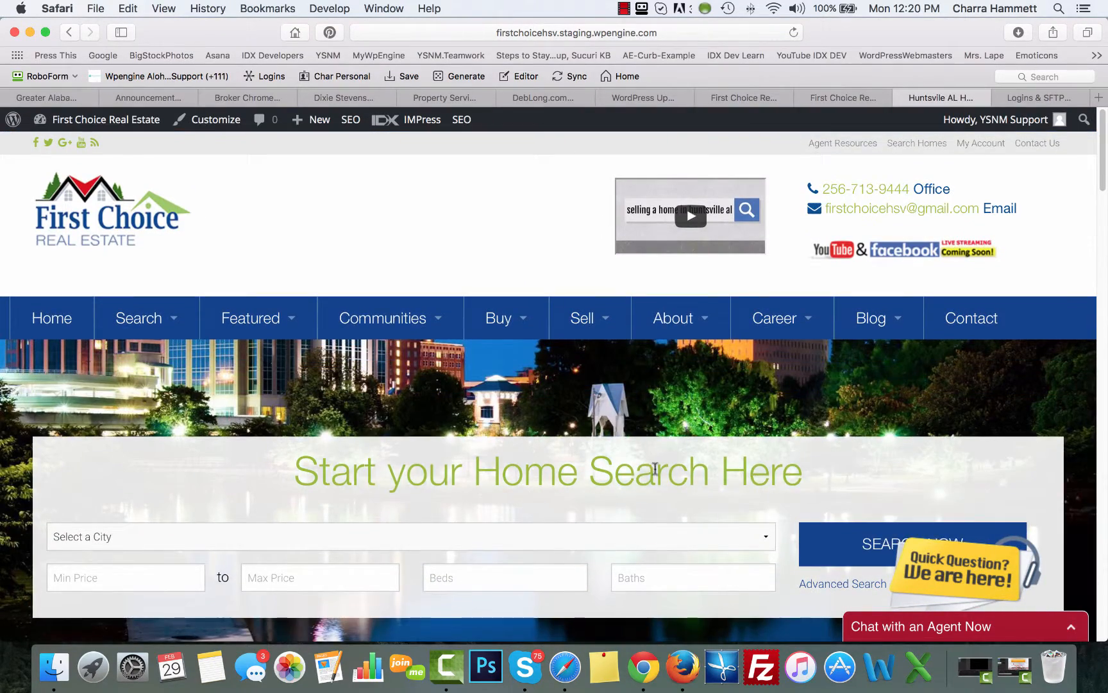
{"action": "scroll", "coordinate": [653, 492], "scroll_direction": "down", "scroll_amount": 5}
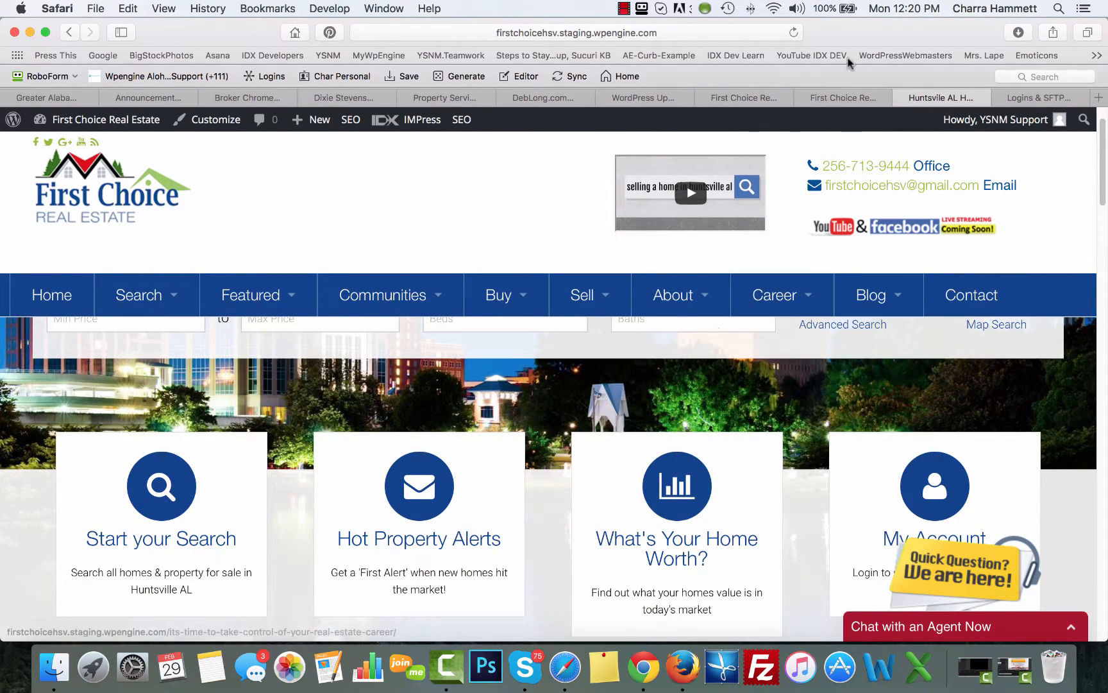
{"action": "left_click", "coordinate": [620, 33]}
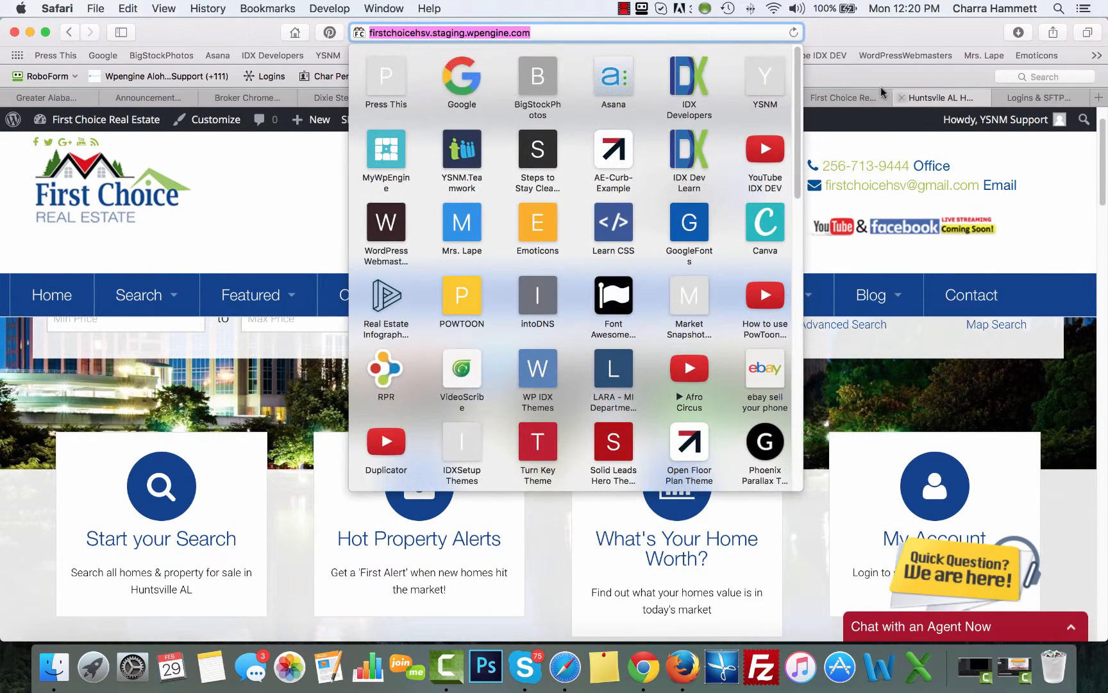
Revisit the staging admin's WP Engine page, then examine the copy options on the live site's Staging page
{"action": "left_click", "coordinate": [863, 99]}
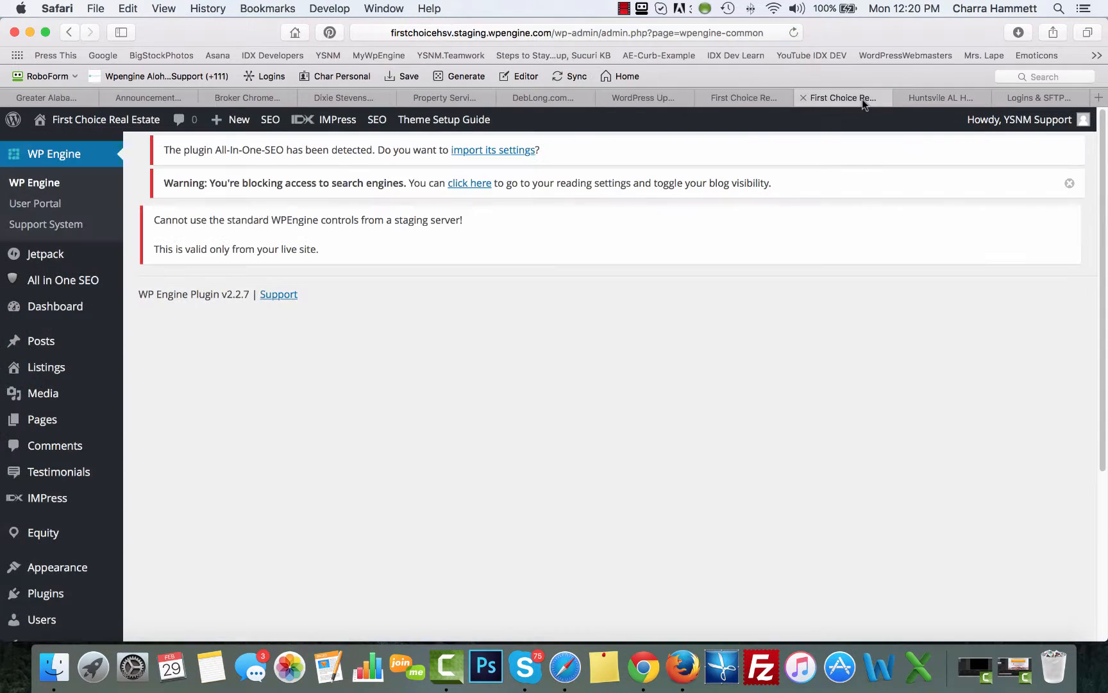
{"action": "left_click", "coordinate": [746, 98]}
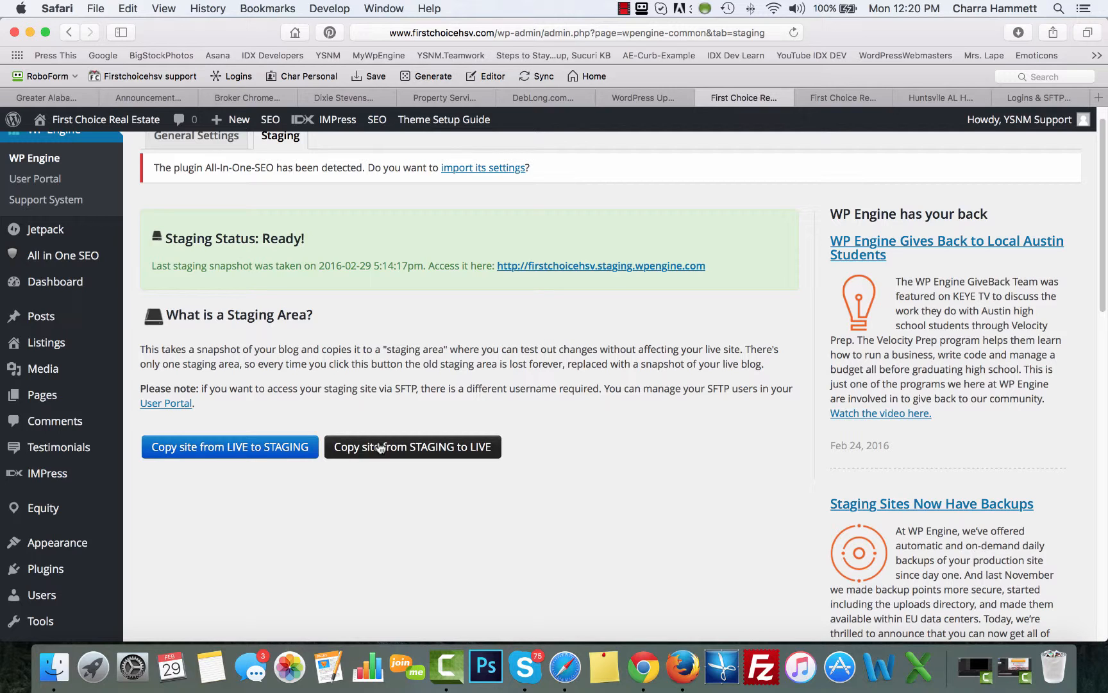
{"action": "left_click", "coordinate": [629, 9]}
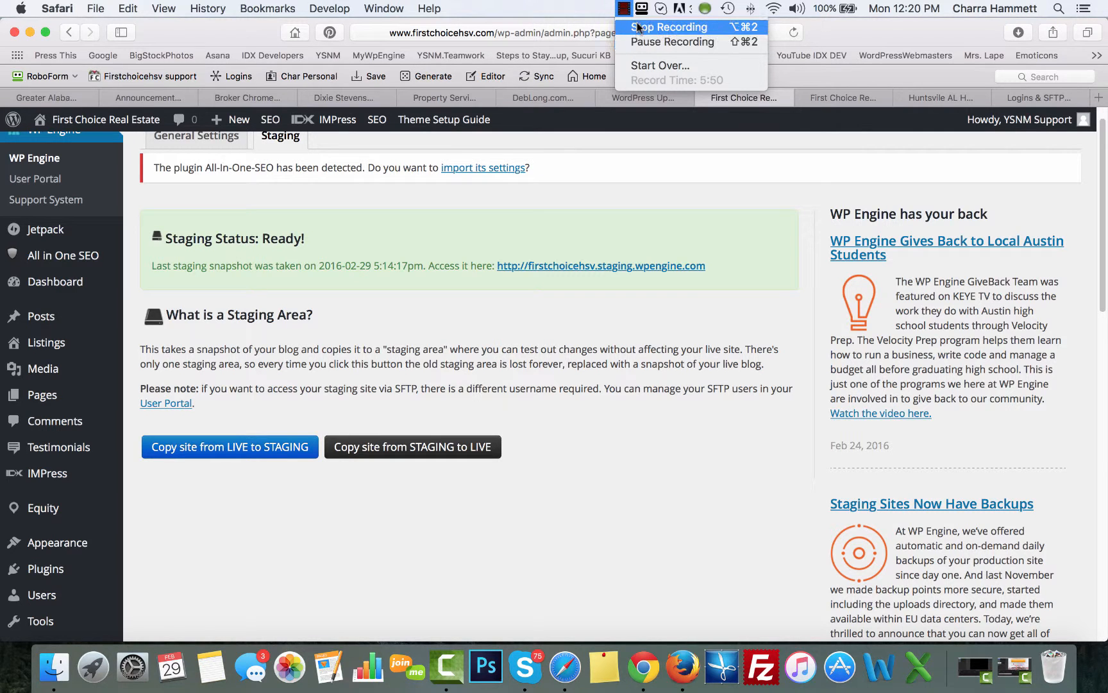
{"action": "left_click", "coordinate": [625, 25]}
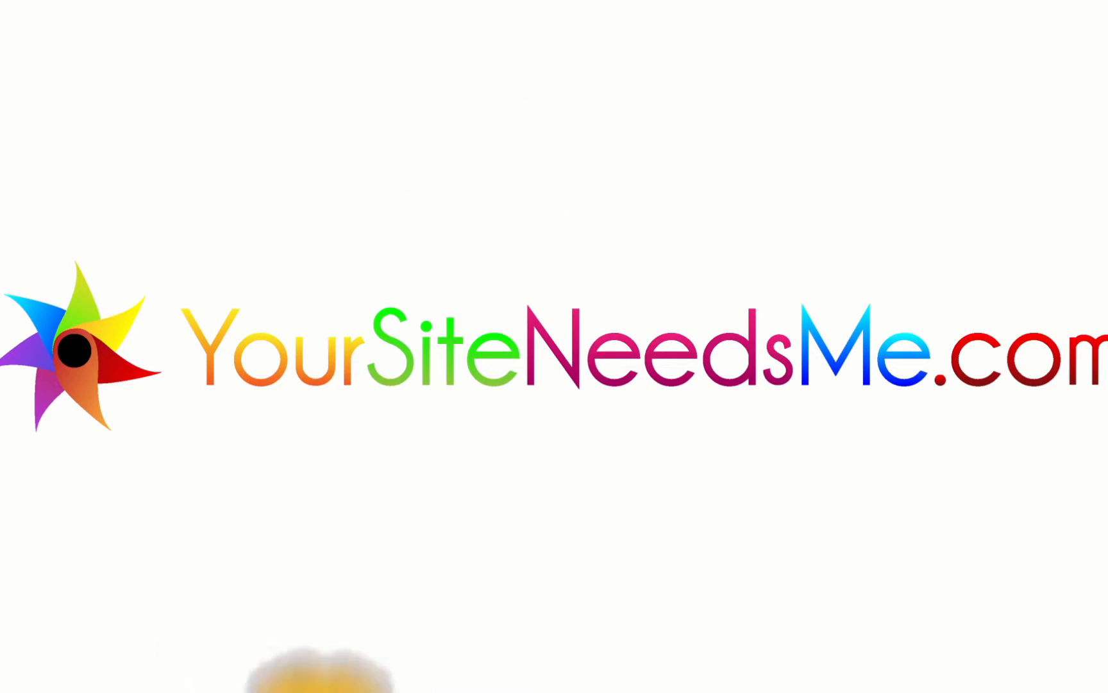